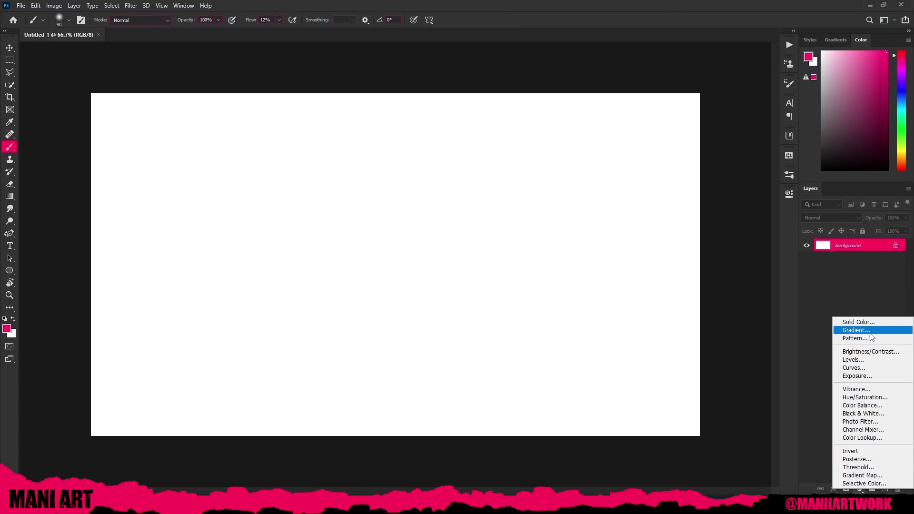
- Add a gradient fill layer over the canvas using a preset gradient, trying Radial style
left_click(856, 330)
left_click(606, 125)
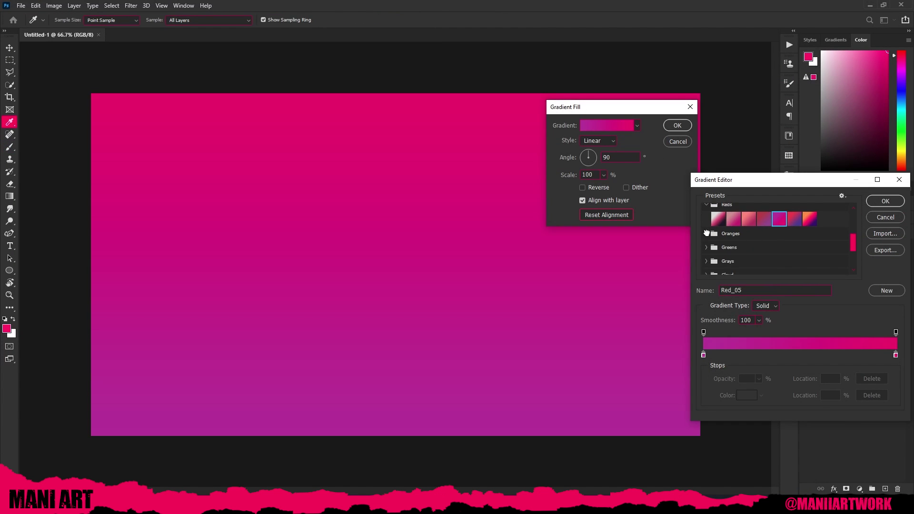
left_click(763, 240)
left_click(884, 201)
left_click(598, 141)
left_click(593, 162)
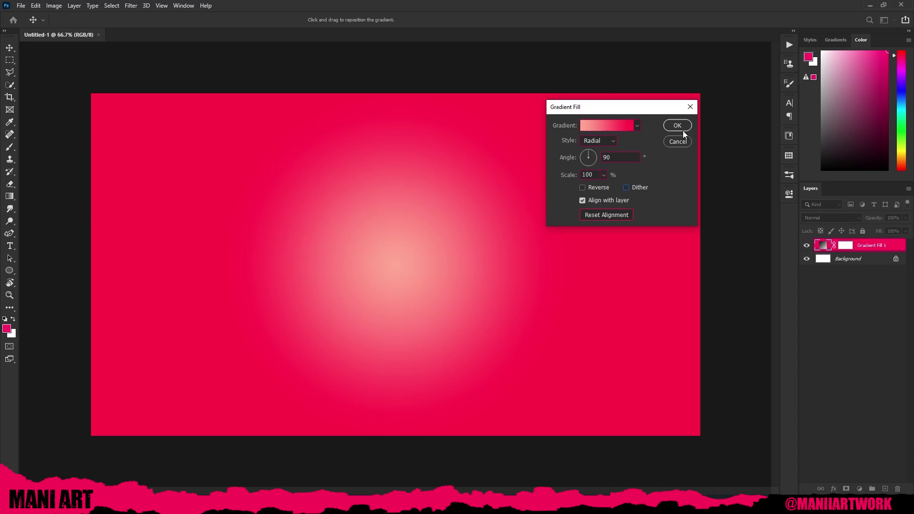
- Apply a yellow-green preset gradient and return the style to Linear
left_click(606, 125)
left_click(709, 219)
left_click(719, 238)
left_click(884, 201)
left_click(598, 140)
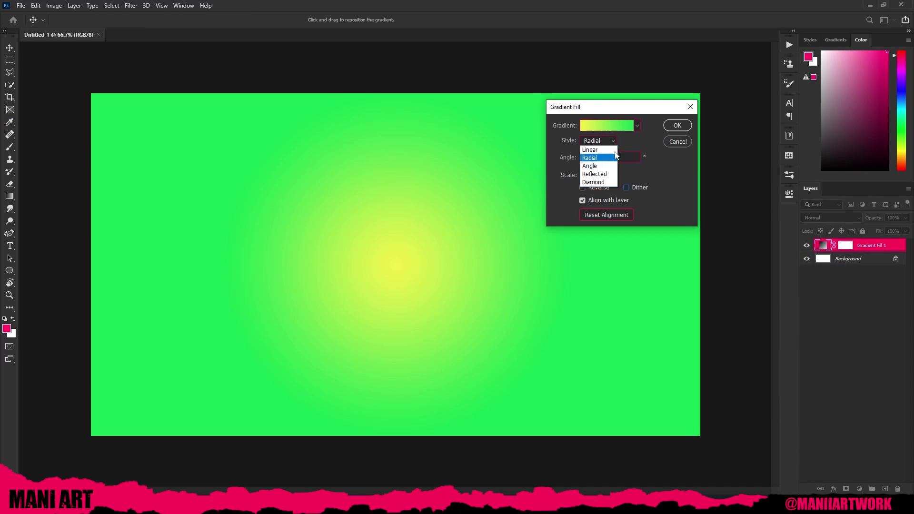
left_click(607, 125)
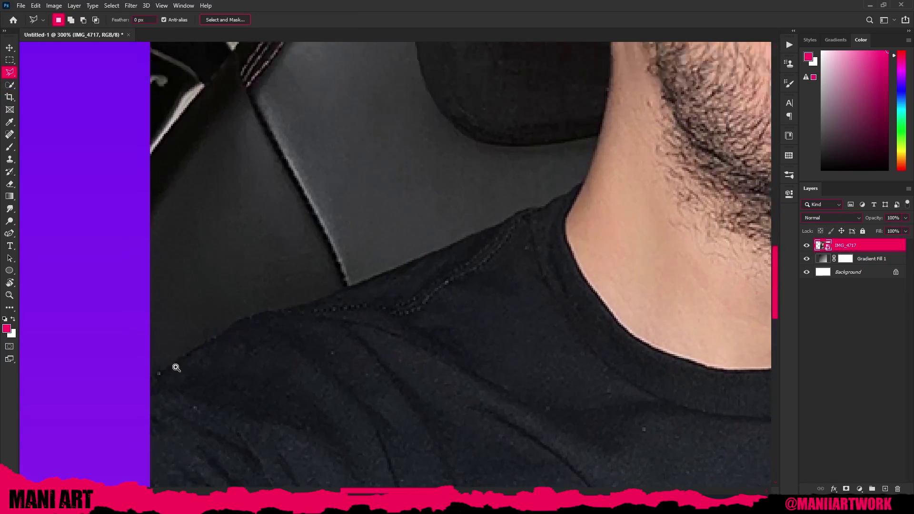
- Trace a polygonal lasso outline up the man's neck, hair and forehead
mouse_move(635, 113)
left_mouse_down()
mouse_move(516, 251)
mouse_move(471, 367)
left_mouse_up()
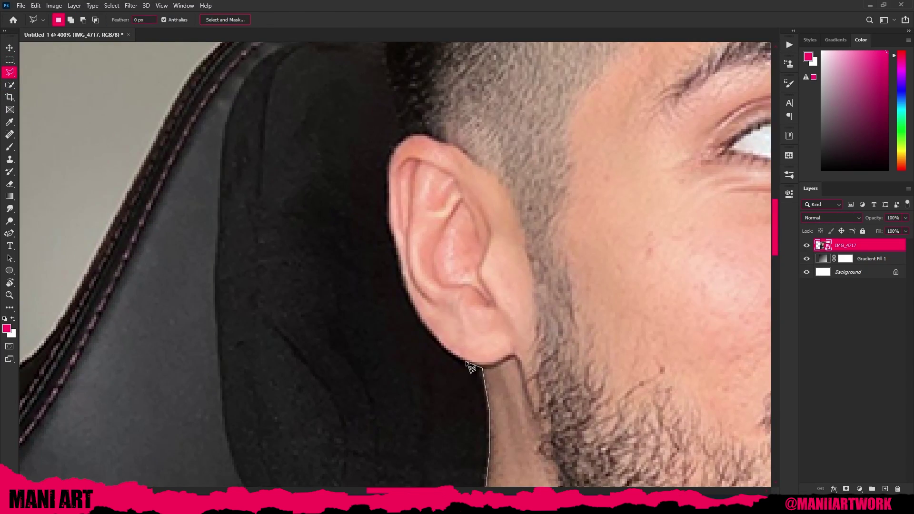
left_click_drag(389, 159, 384, 326)
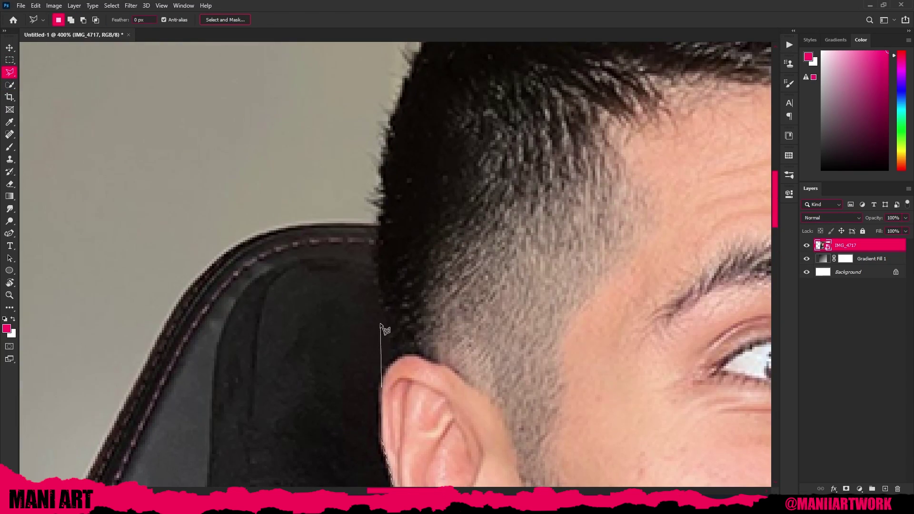
left_click_drag(404, 224, 443, 197)
left_click(490, 161)
left_click_drag(557, 149, 421, 141)
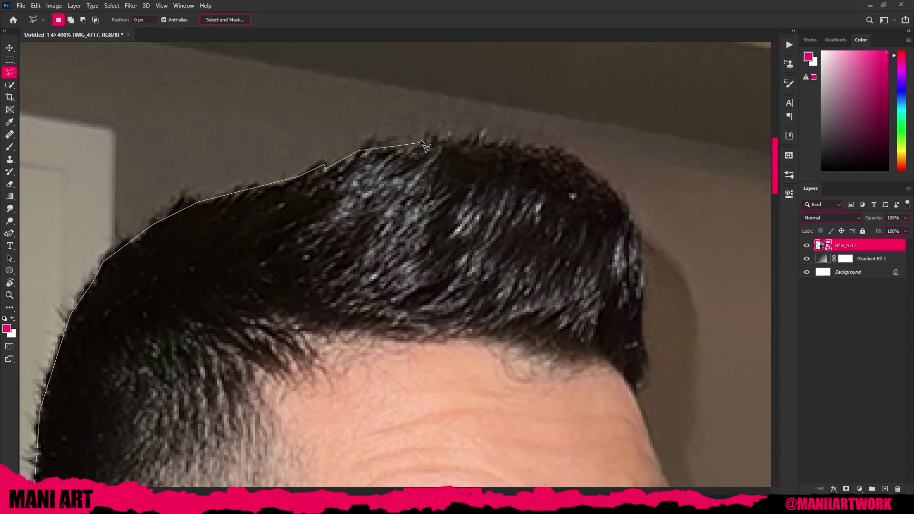
left_click_drag(639, 322, 433, 86)
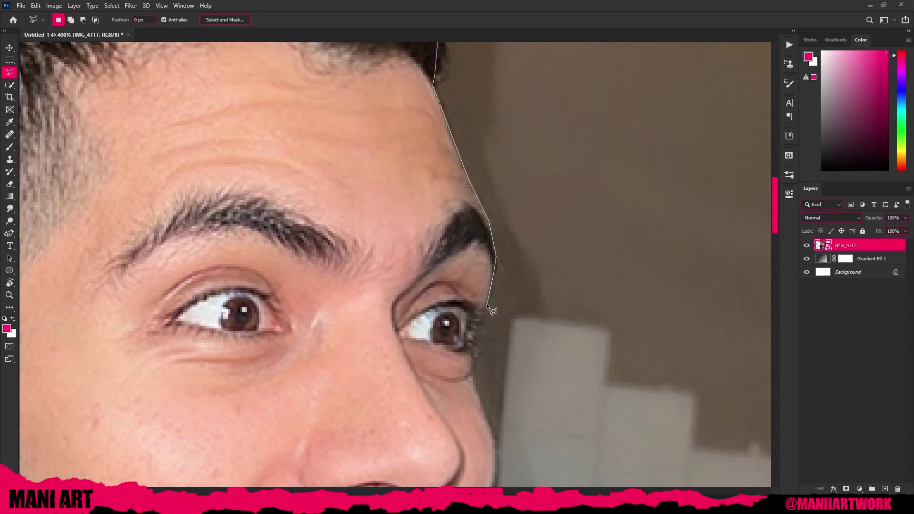
- Continue the outline around chin, shoulder and shirt, closing it into a selection
mouse_move(473, 360)
left_mouse_down()
mouse_move(429, 278)
mouse_move(435, 162)
left_mouse_up()
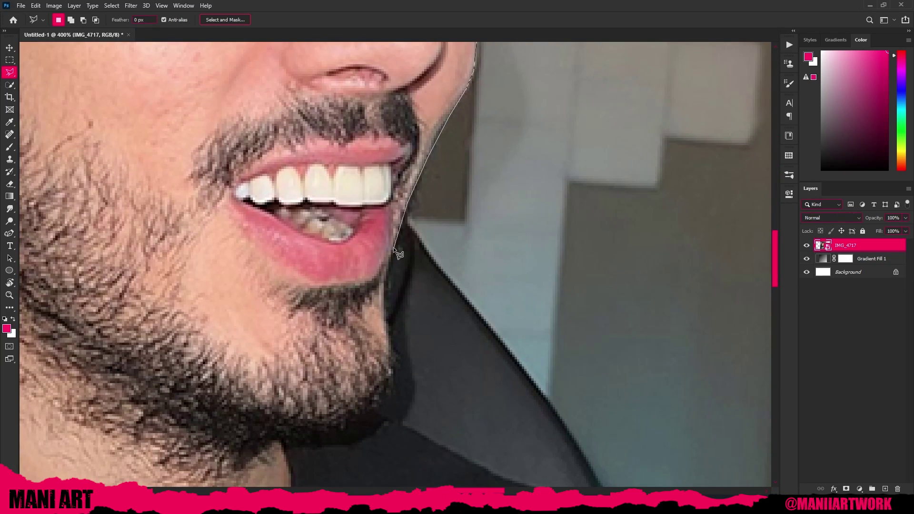
left_click_drag(400, 428, 228, 195)
left_click_drag(503, 320, 377, 194)
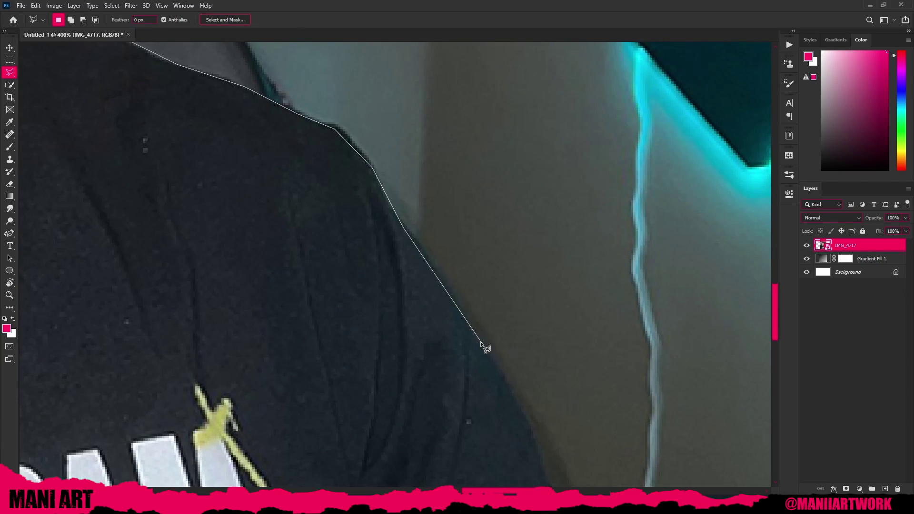
key("ctrl+0")
left_click(545, 374)
left_click(192, 398)
left_click(191, 346)
left_click(218, 303)
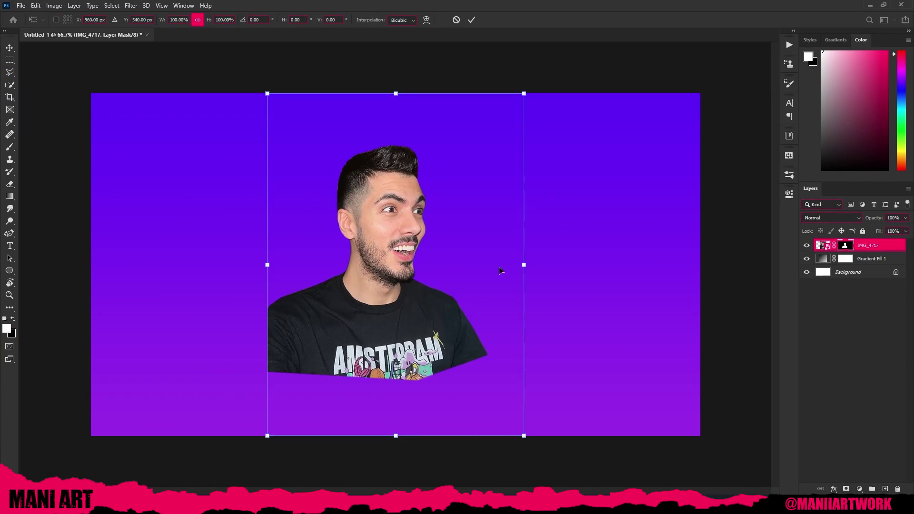
- Enlarge the cut-out man to about 225% over the gradient
key("ctrl+minus")
mouse_move(492, 265)
left_mouse_down()
mouse_move(495, 314)
mouse_move(512, 331)
mouse_move(435, 341)
mouse_move(383, 368)
left_mouse_up()
key("Return")
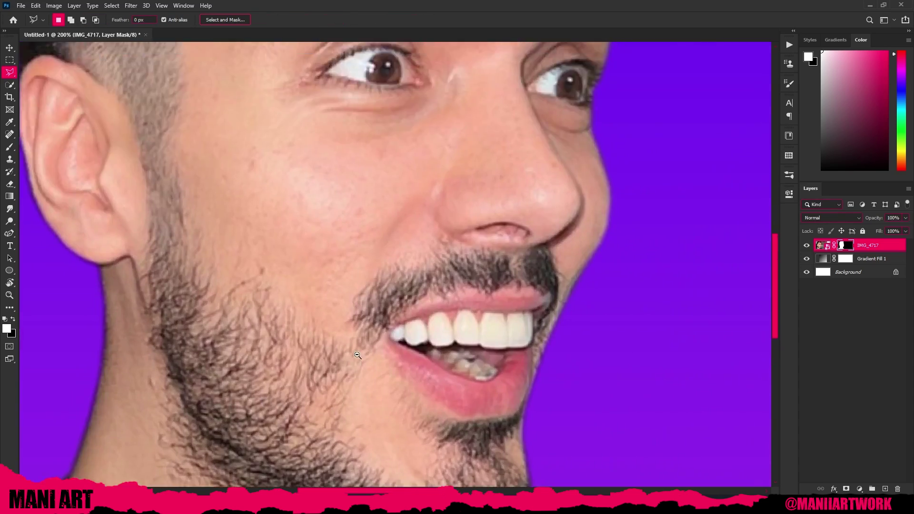
key("ctrl+0")
right_click(854, 244)
- Duplicate the cut-out man and spot-heal a blemish on his skin
right_click(9, 134)
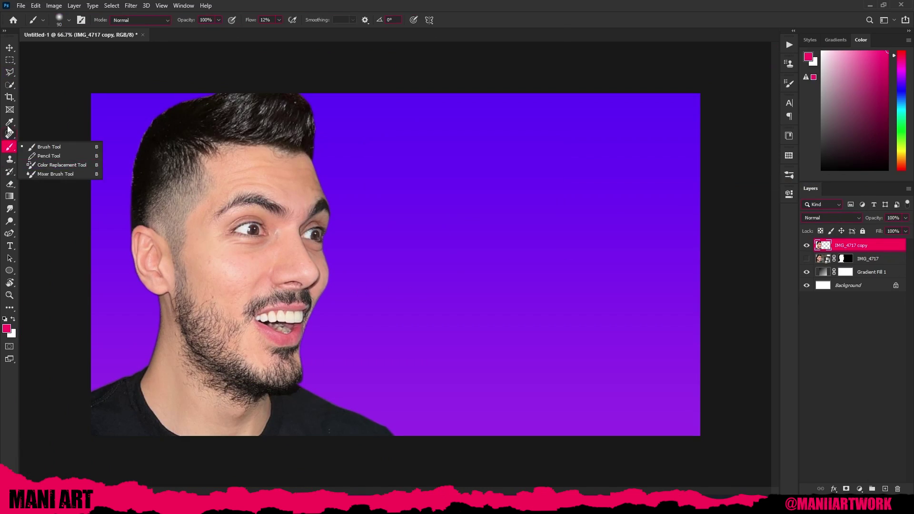
left_click(42, 134)
scroll(299, 279, "up", 5)
left_click_drag(300, 279, 377, 311)
scroll(377, 312, "down", 2)
scroll(363, 388, "down", 5)
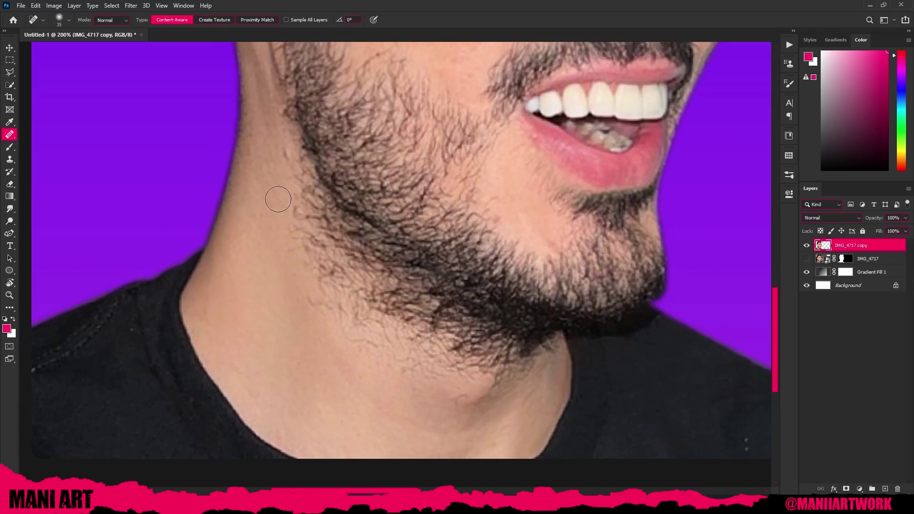
scroll(276, 200, "up", 4)
scroll(366, 327, "up", 3)
scroll(381, 295, "up", 3)
scroll(264, 259, "up", 1)
- Smooth the cheek and forehead skin with a smaller Mixer Brush
key("b")
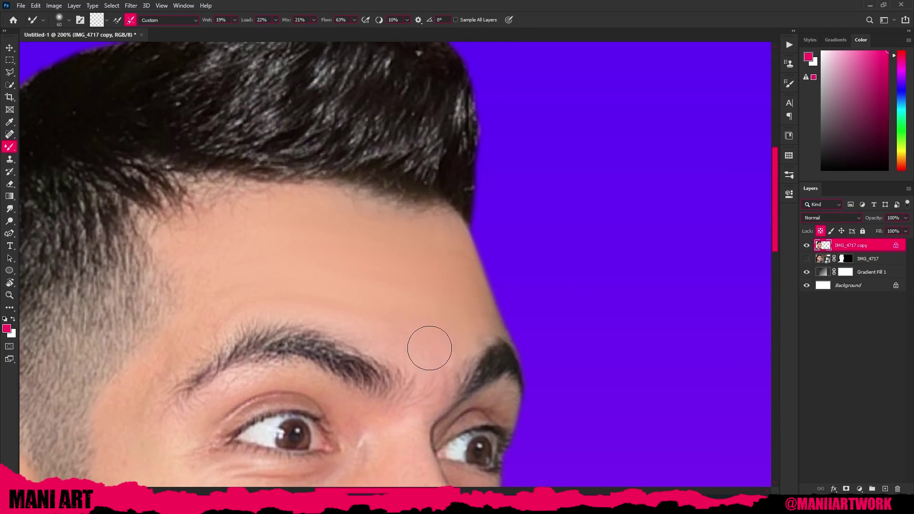
scroll(429, 348, "down", 4)
scroll(430, 347, "left", 6)
scroll(475, 357, "down", 3)
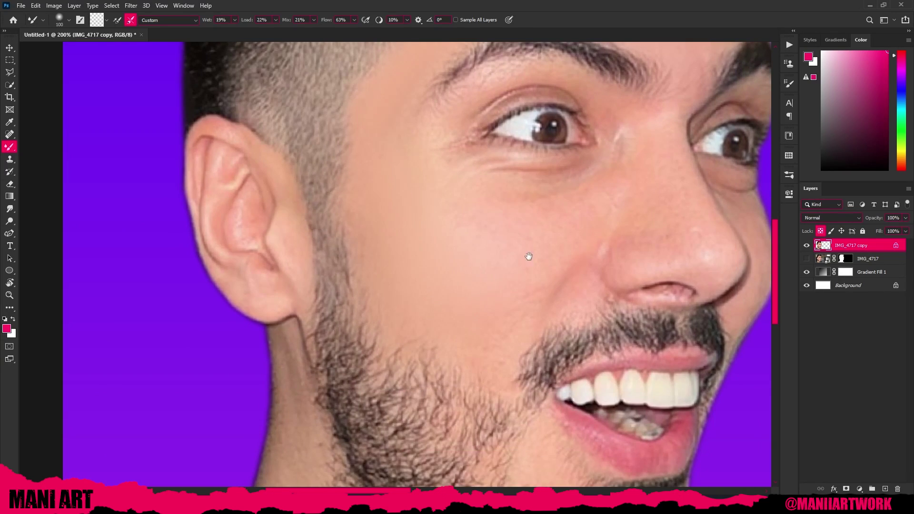
scroll(403, 316, "down", 2)
scroll(402, 316, "right", 2)
key("bracketleft")
key("bracketleft")
key("bracketleft")
scroll(458, 206, "up", 5)
scroll(457, 206, "right", 2)
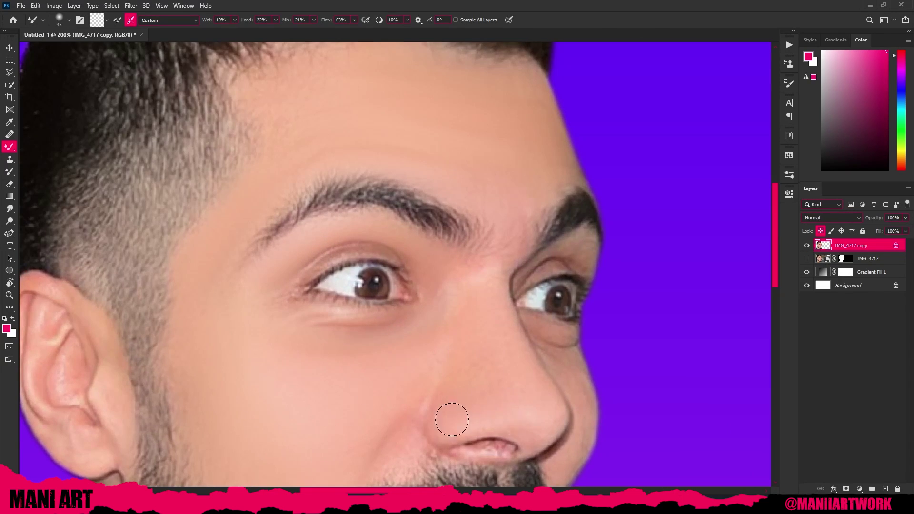
scroll(507, 226, "down", 4)
scroll(449, 338, "up", 1)
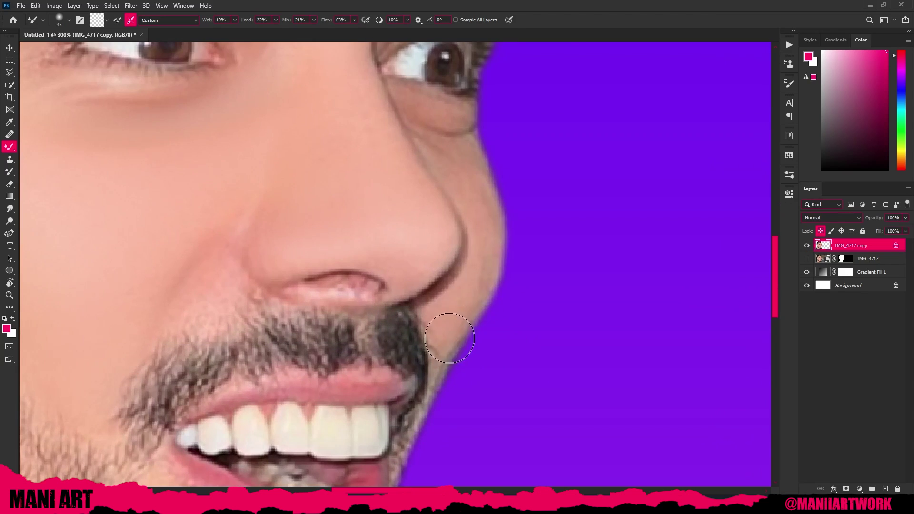
scroll(426, 112, "up", 2)
scroll(479, 200, "up", 3)
- Smooth detail near the eye, then the beard and neck, with a resized Mixer Brush
key("bracketleft")
key("bracketleft")
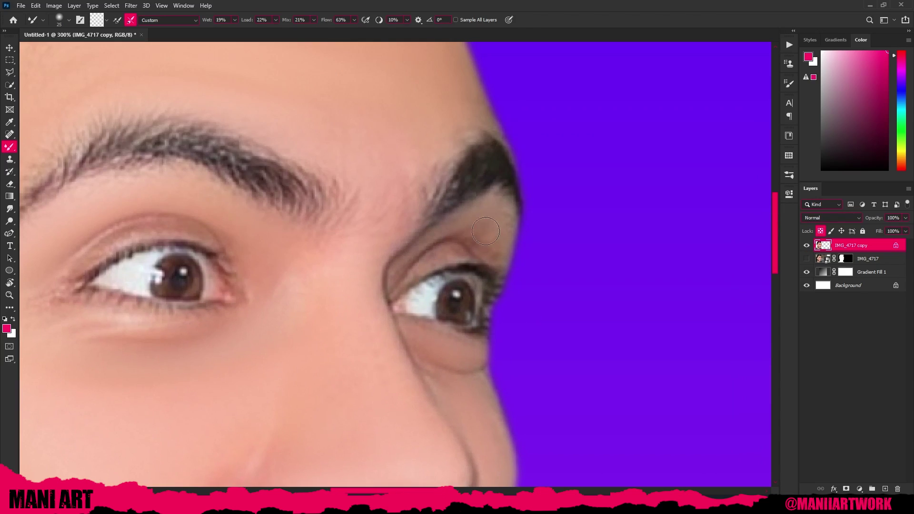
scroll(454, 242, "down", 5)
key("bracketright")
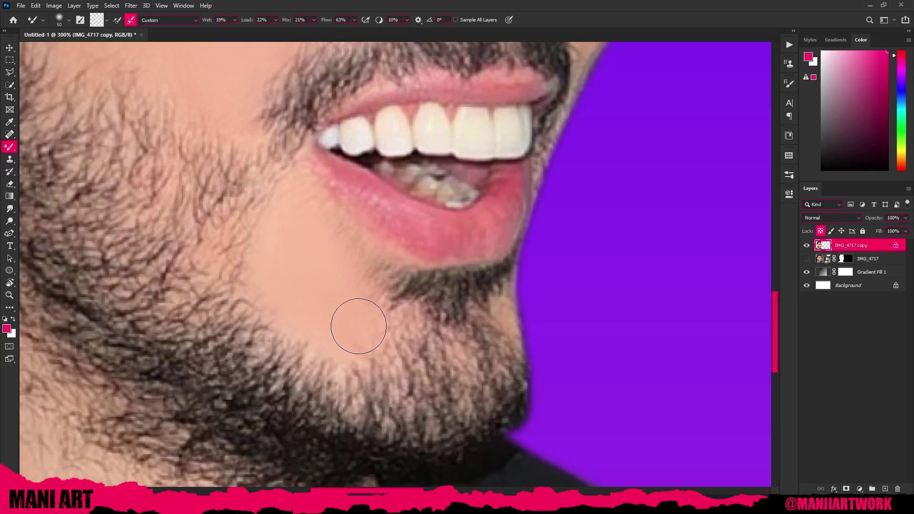
scroll(359, 326, "right", 2)
scroll(333, 286, "up", 3)
scroll(286, 190, "down", 3)
scroll(253, 90, "up", 2)
key("bracketright")
key("bracketright")
key("bracketright")
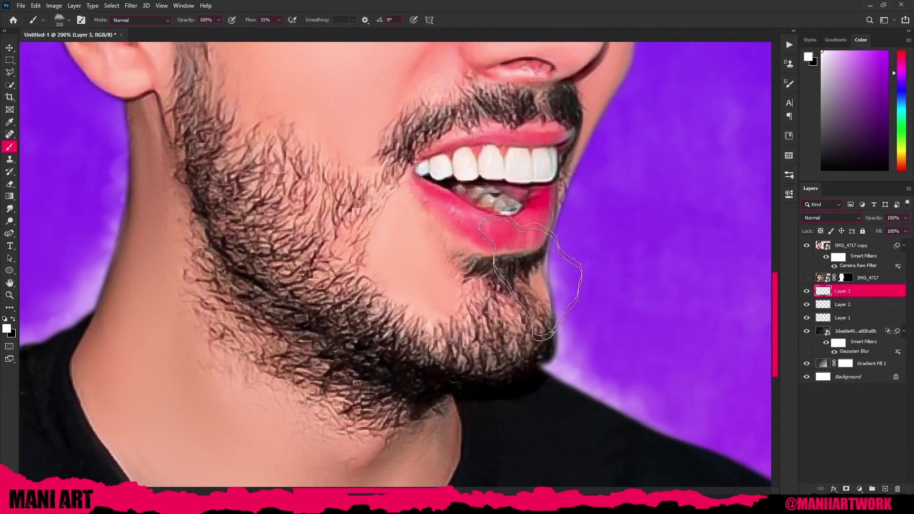
- Zoom out and scroll down over the man's face and neck
key("ctrl+minus")
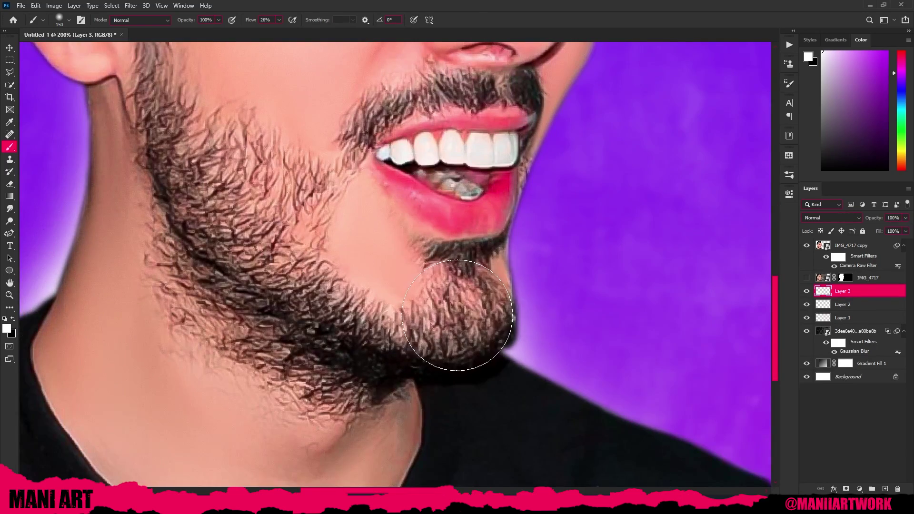
scroll(456, 315, "down", 2)
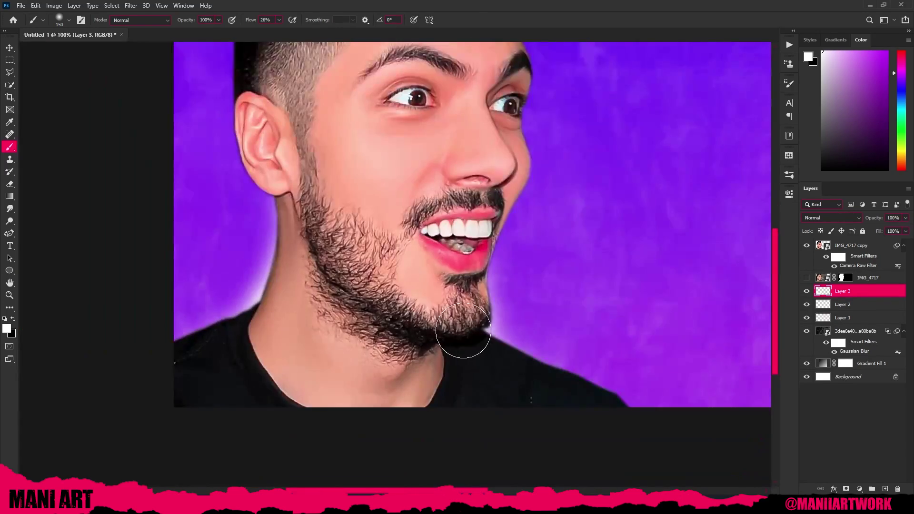
scroll(466, 336, "down", 1)
scroll(445, 380, "down", 1)
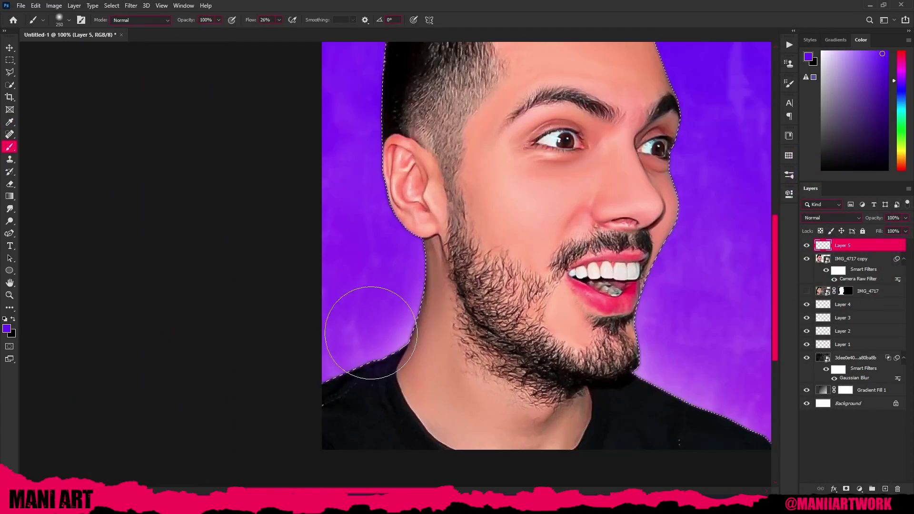
- Confirm the purple paint colour, set its layer to Overlay, and add a new empty layer
left_click(831, 218)
left_click(831, 316)
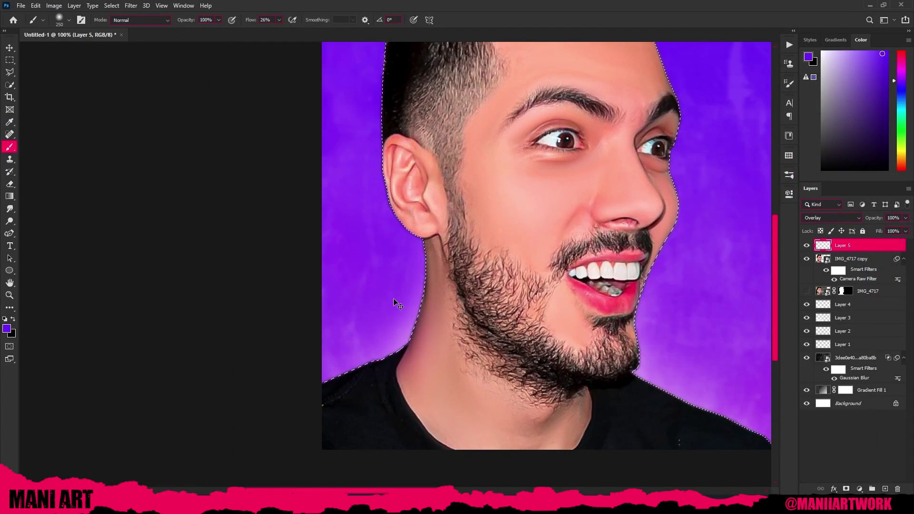
key("ctrl+shift+s")
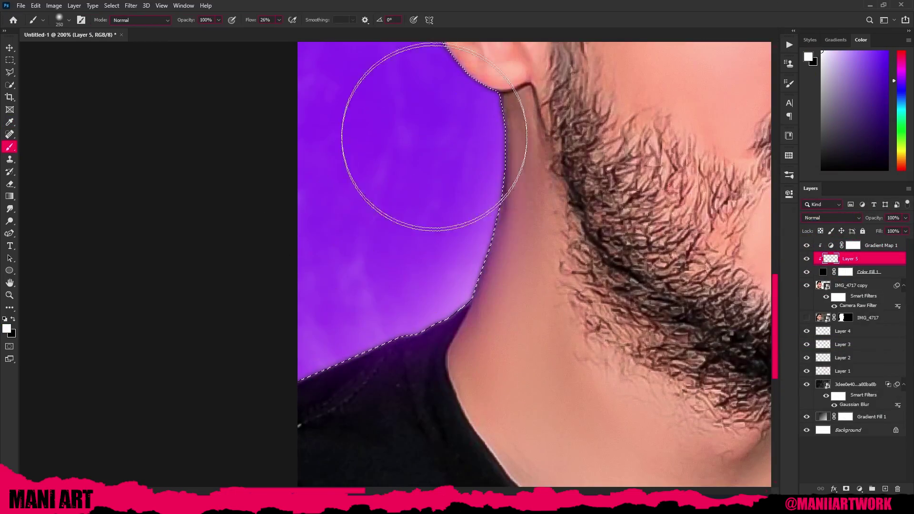
scroll(434, 136, "up", 5)
scroll(347, 163, "up", 5)
scroll(388, 133, "down", 5)
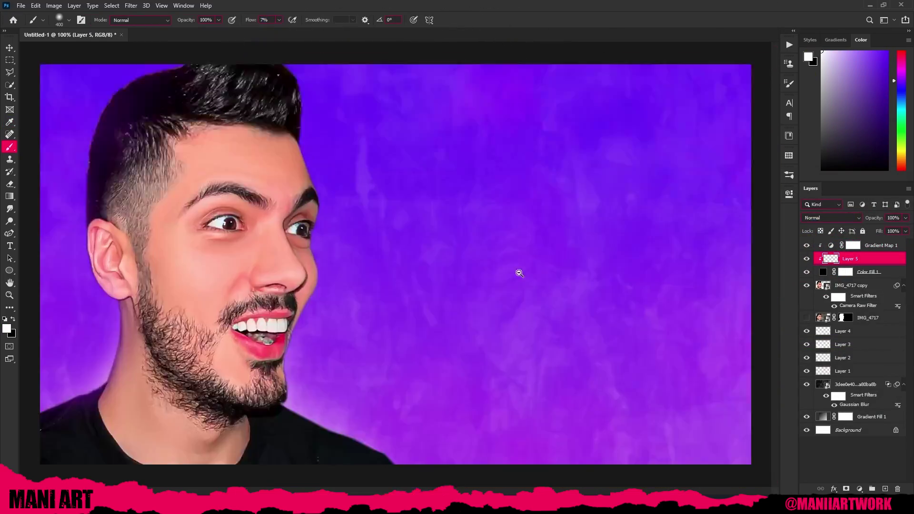
scroll(397, 164, "down", 3)
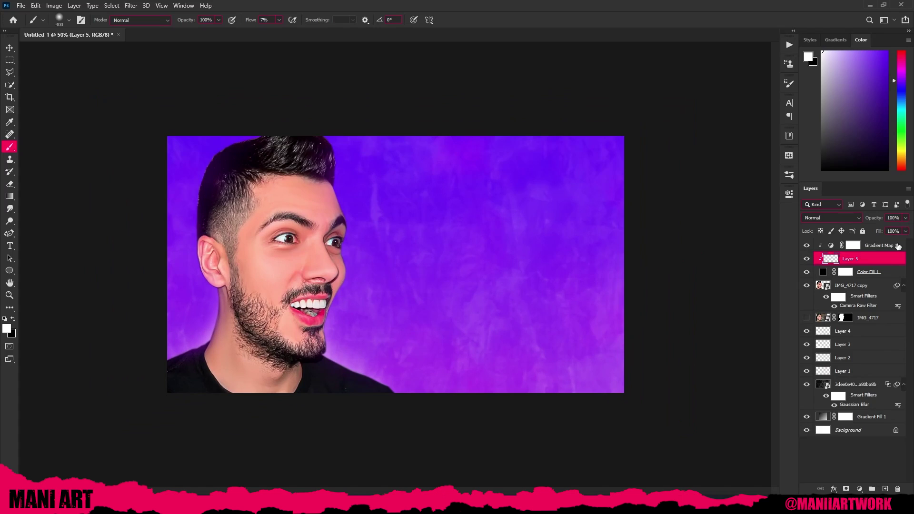
key("shift+ctrl+alt+n")
- Pick a light purple colour and a small fine brush for the neck edge
key("shift+0")
right_click(380, 195)
double_click(509, 349)
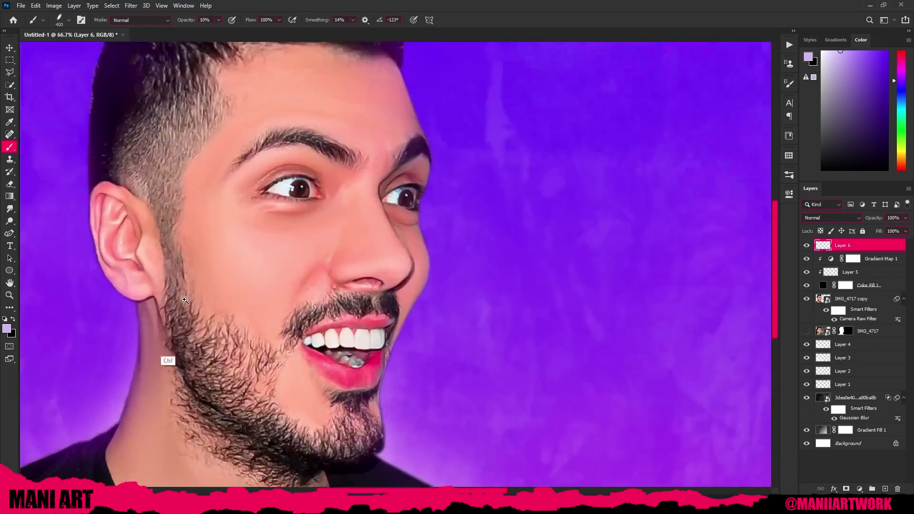
scroll(443, 211, "up", 8)
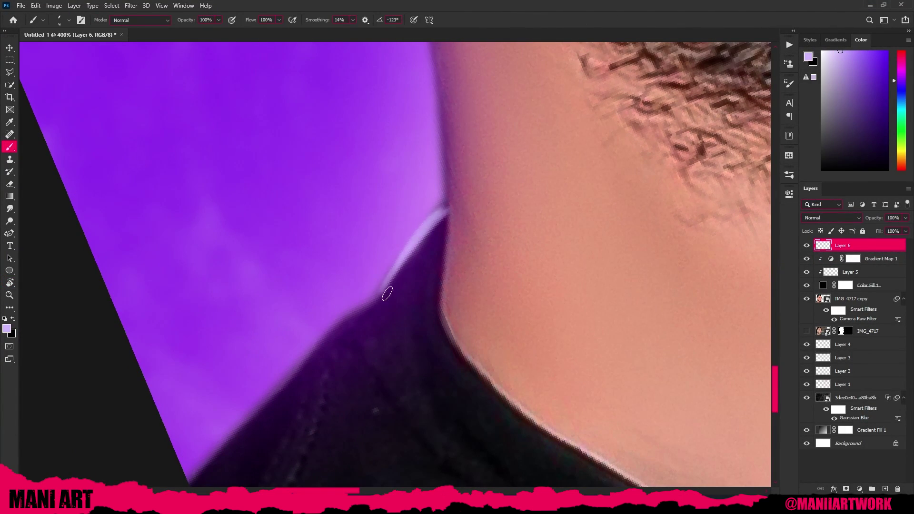
key("ctrl+minus")
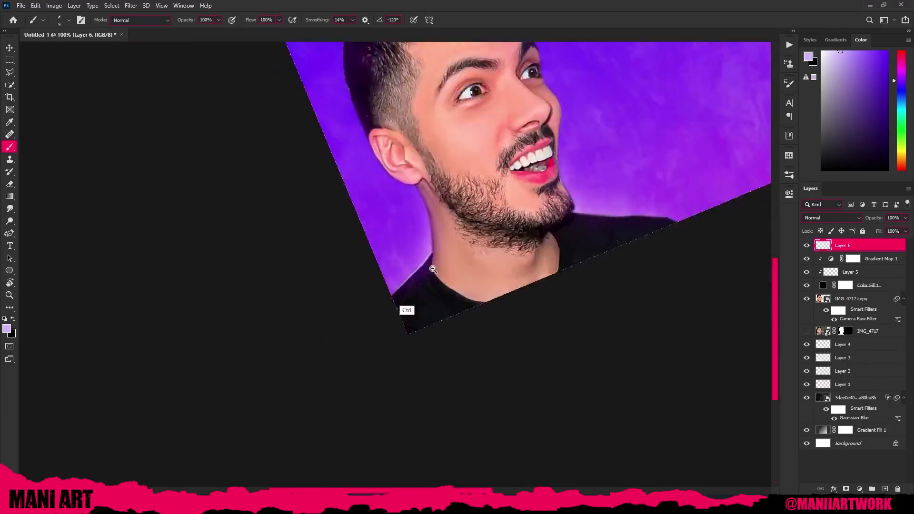
mouse_move(443, 215)
left_mouse_down()
mouse_move(602, 235)
mouse_move(471, 196)
left_mouse_up()
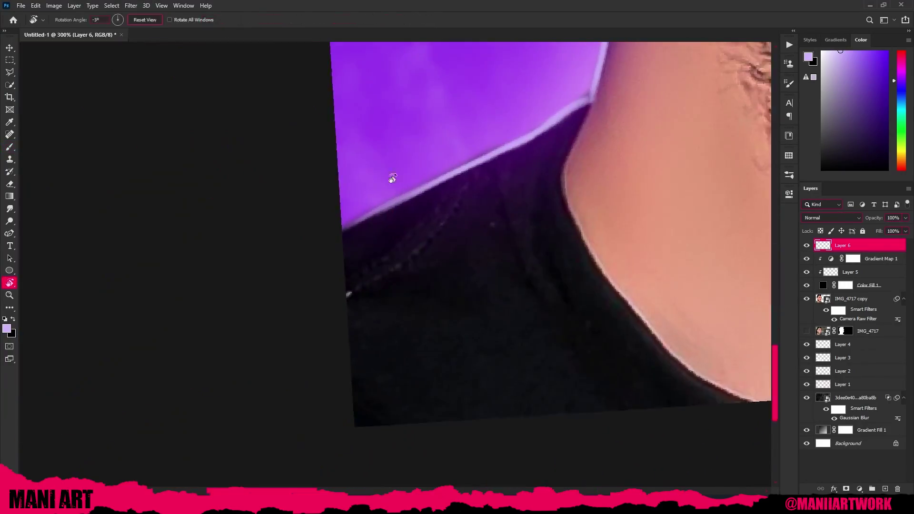
- Rotate the view along jaw, ear and hair, painting a light rim line on the hair
left_click_drag(392, 177, 393, 255)
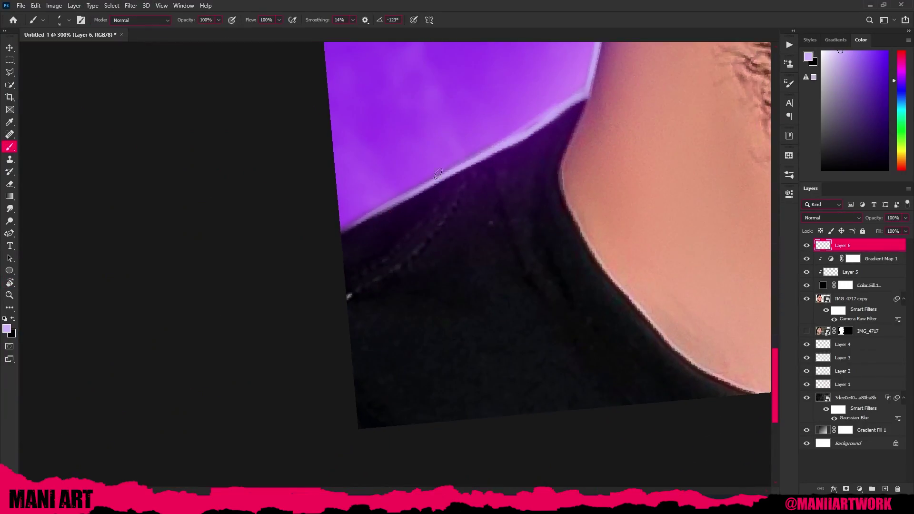
mouse_move(476, 238)
left_mouse_down()
mouse_move(204, 331)
mouse_move(316, 290)
mouse_move(501, 194)
mouse_move(514, 115)
left_mouse_up()
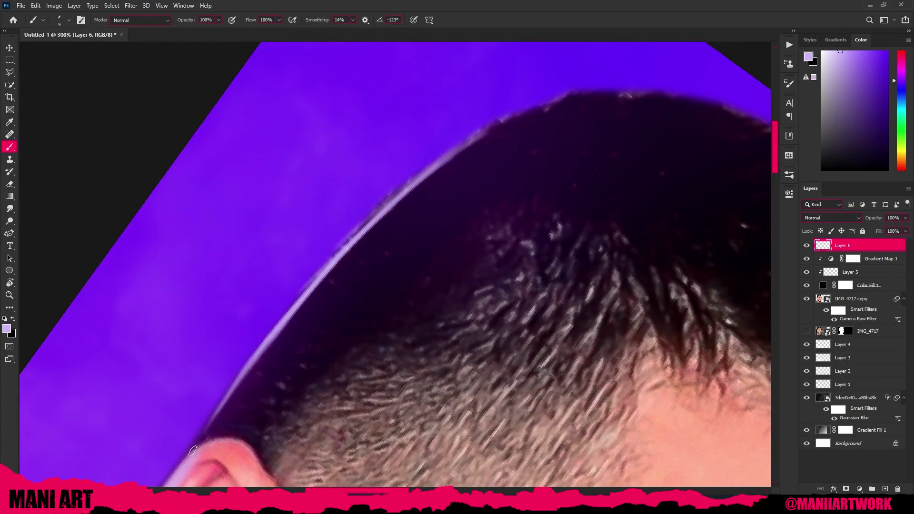
left_click_drag(192, 451, 322, 303)
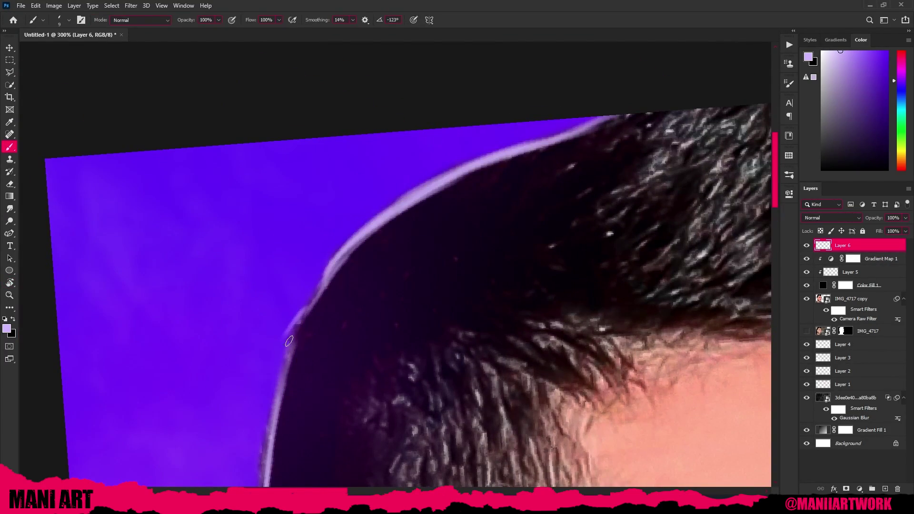
left_click_drag(288, 340, 253, 323)
left_click_drag(325, 252, 252, 282)
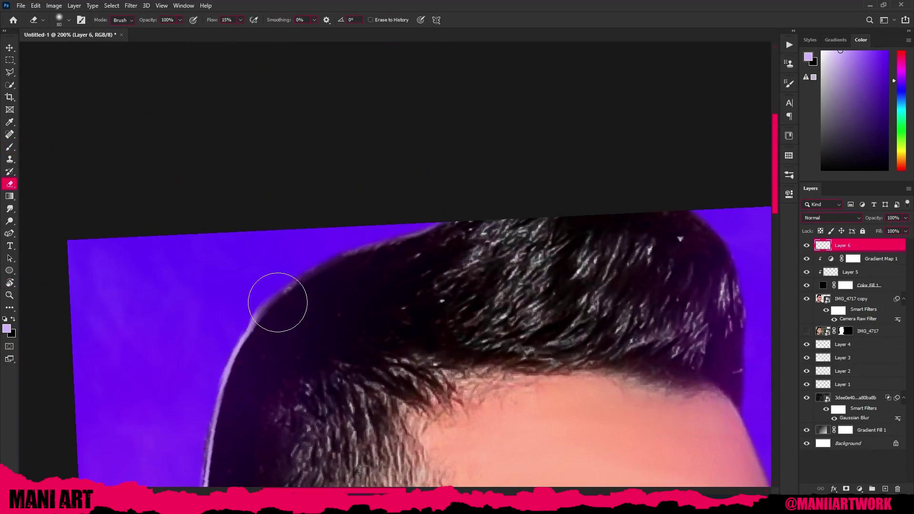
key("ctrl+0")
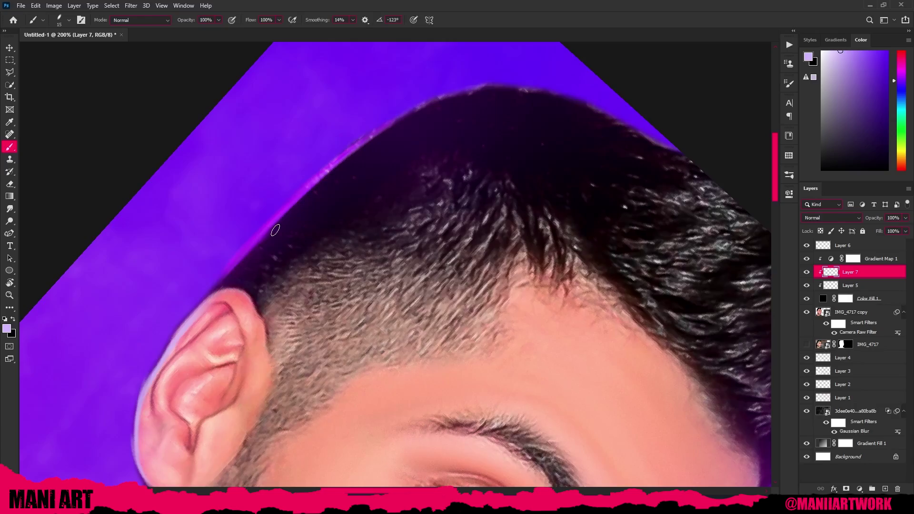
left_click_drag(275, 230, 376, 203)
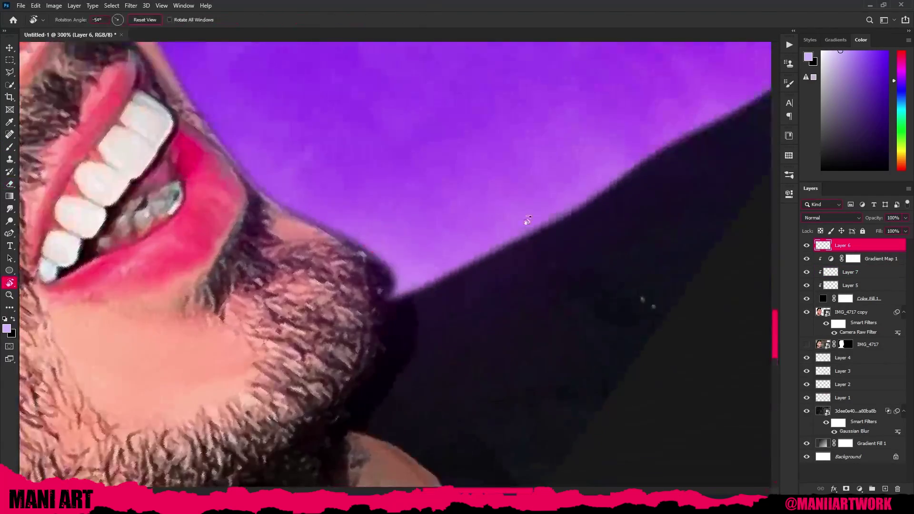
left_click_drag(528, 219, 296, 331)
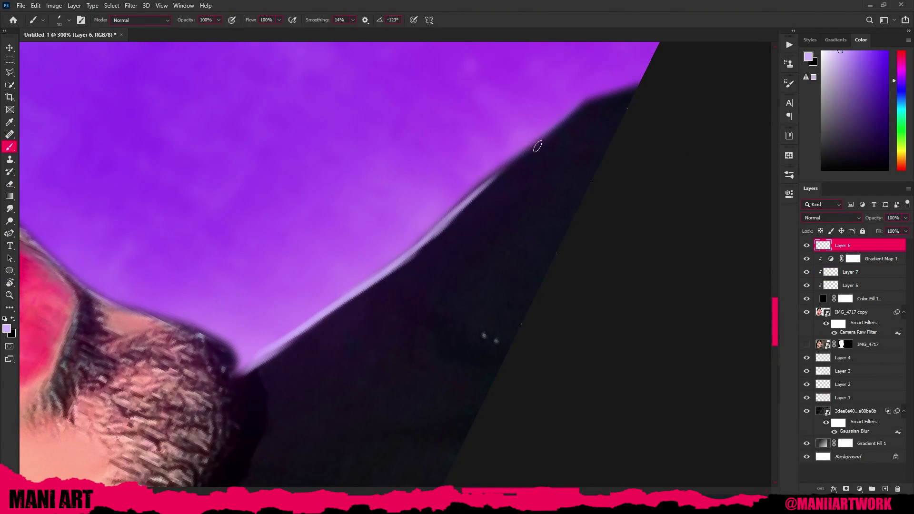
left_click_drag(537, 146, 235, 346)
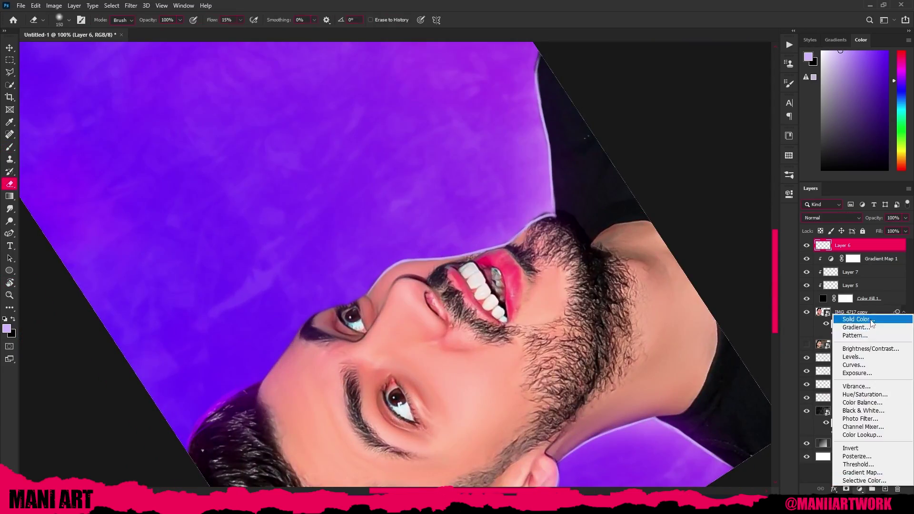
- Add a solid colour fill layer and place the flipped teacher photo, slightly smaller, on the right
left_click(871, 320)
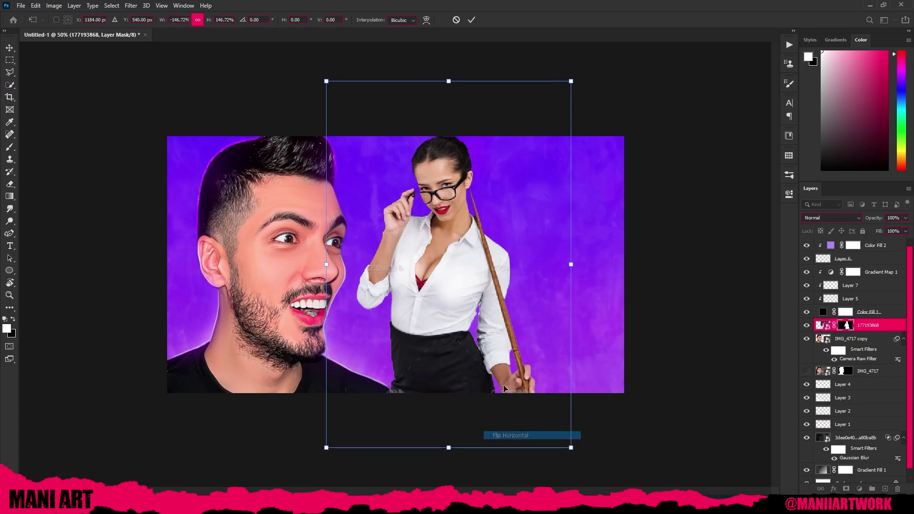
left_click_drag(505, 388, 571, 387)
left_click_drag(666, 264, 614, 264)
left_click_drag(576, 288, 570, 289)
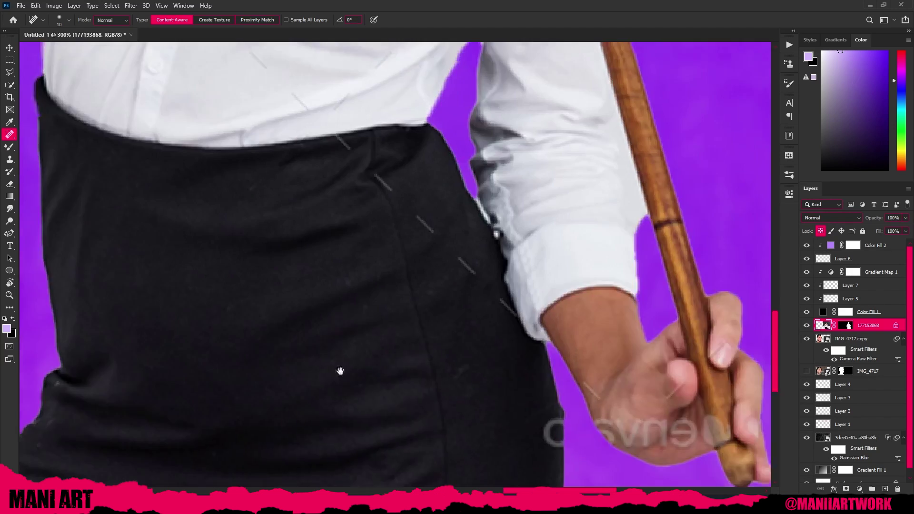
- Heal watermark marks off the teacher's shirt
left_click_drag(213, 264, 223, 274)
left_click_drag(410, 453, 241, 134)
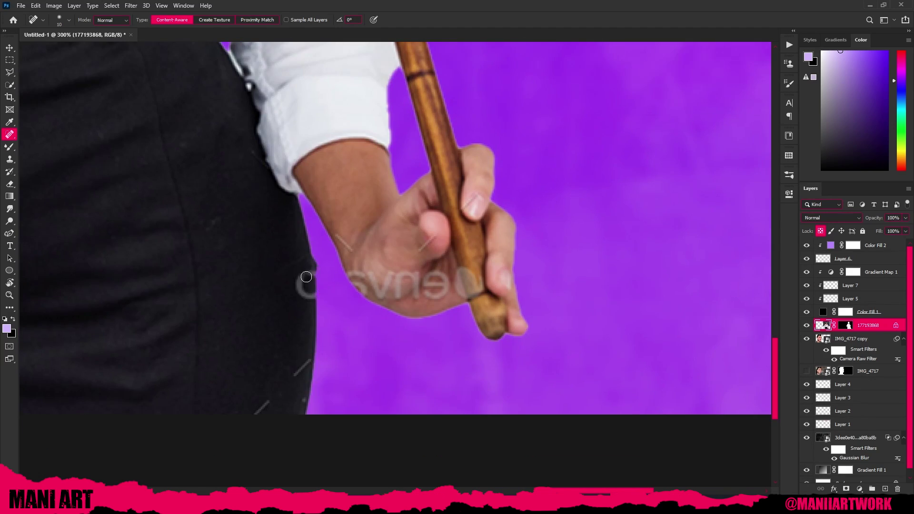
key("ctrl+0")
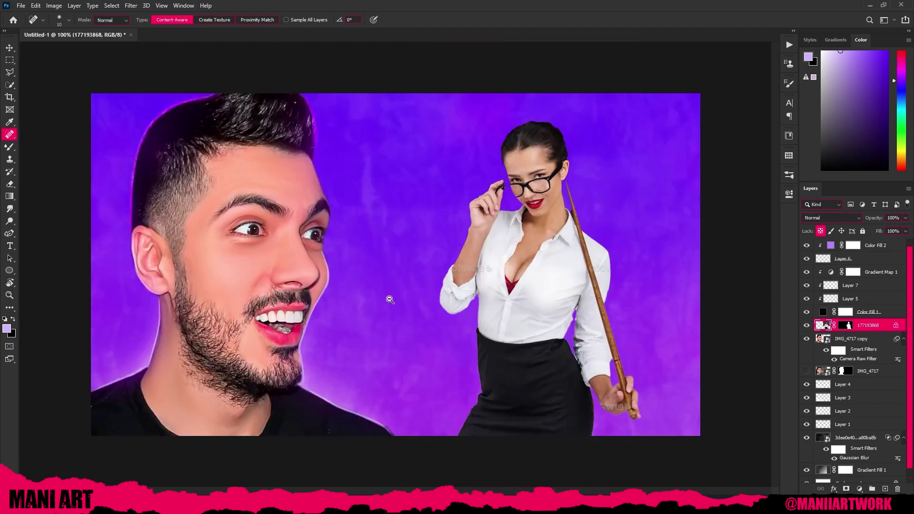
scroll(442, 202, "up", 5)
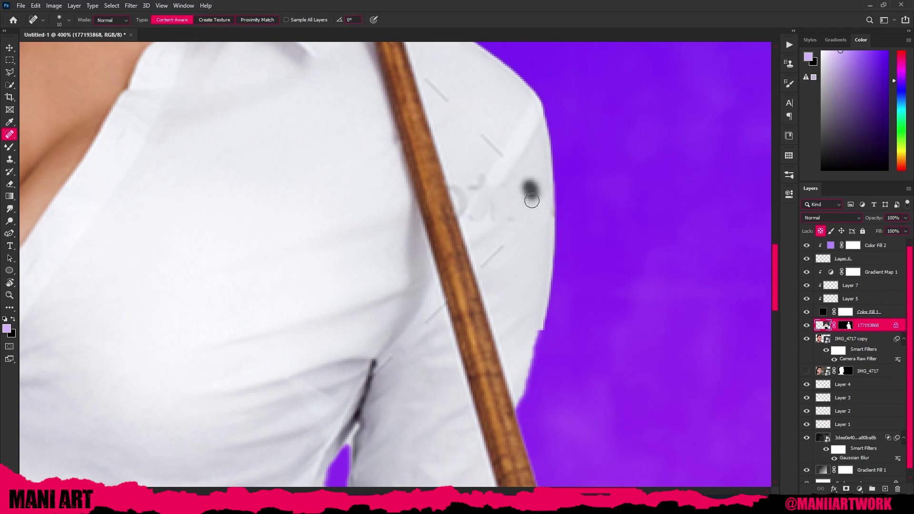
left_click_drag(455, 186, 455, 187)
scroll(402, 280, "up", 5)
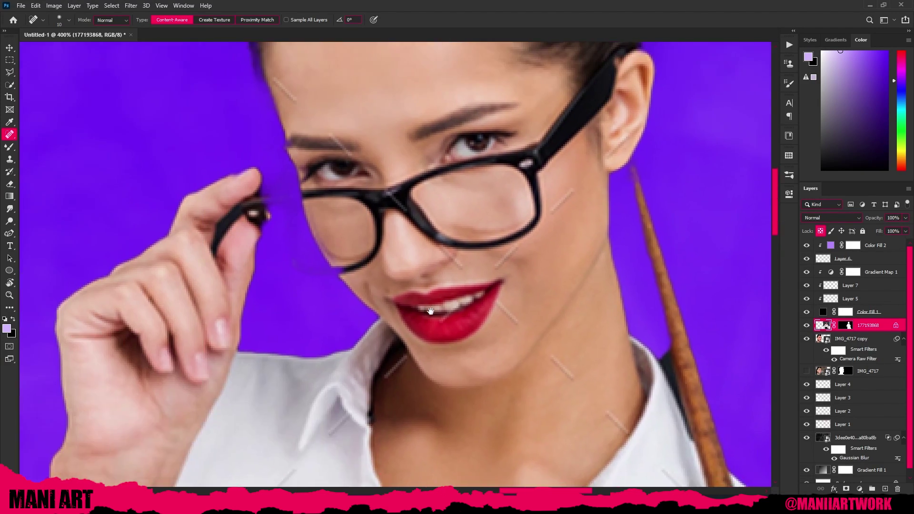
key("ctrl+0")
scroll(416, 244, "up", 4)
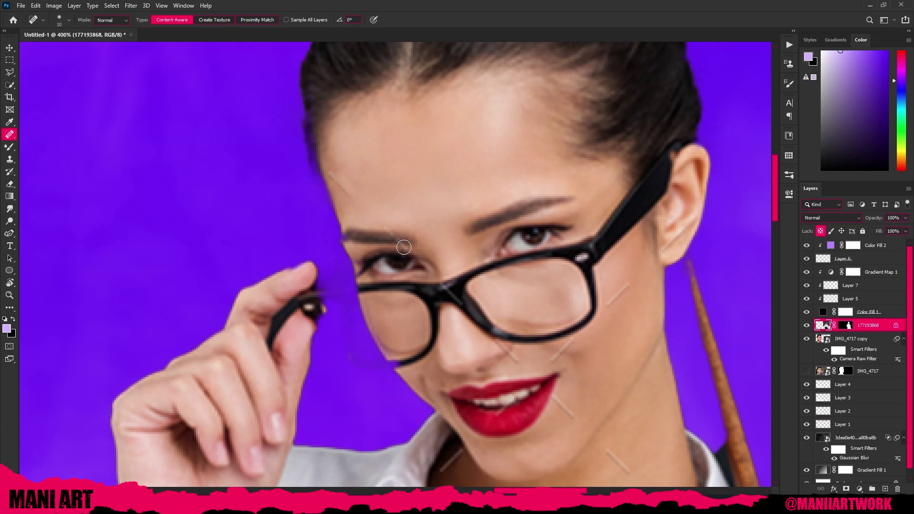
- Heal the watermark streaks on the teacher's arm and a leftover shirt mark
left_click_drag(570, 344, 462, 301)
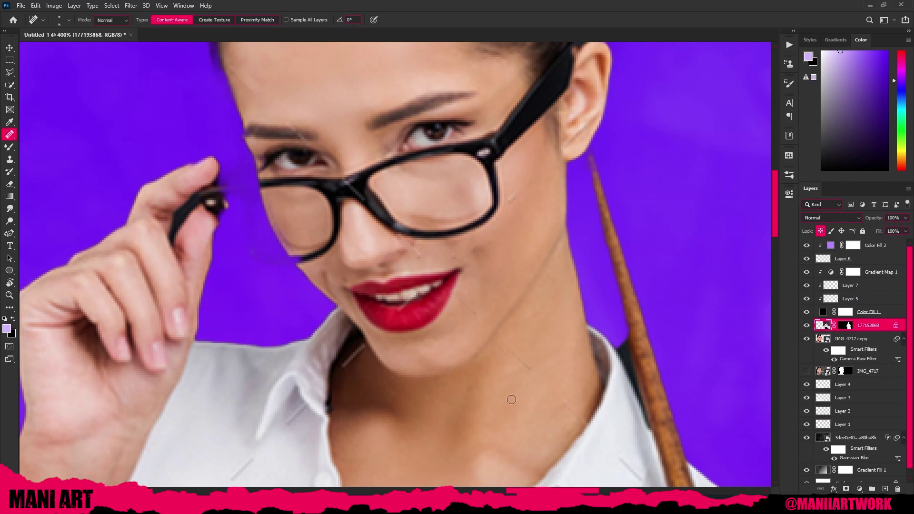
scroll(511, 399, "down", 5)
scroll(372, 301, "down", 5)
scroll(536, 198, "down", 5)
scroll(566, 181, "down", 4)
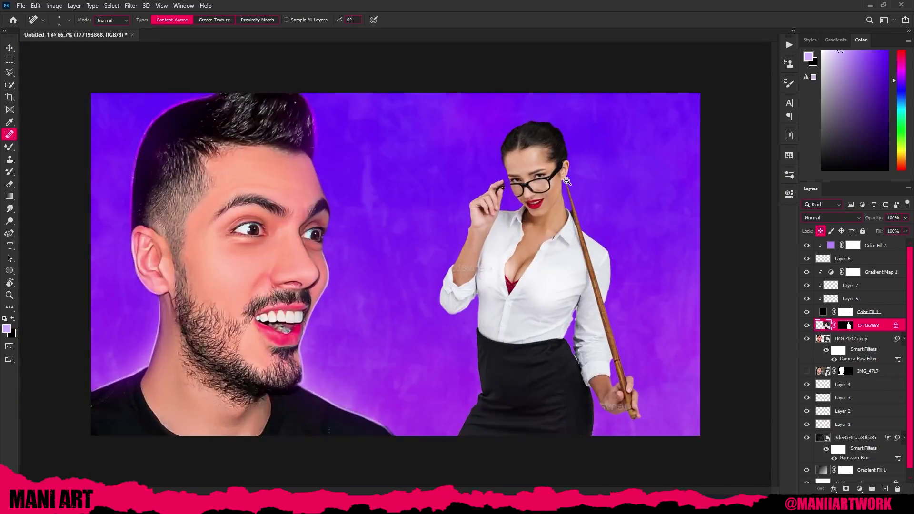
scroll(475, 290, "up", 3)
scroll(476, 290, "up", 3)
left_click_drag(291, 238, 405, 266)
left_click_drag(340, 183, 357, 205)
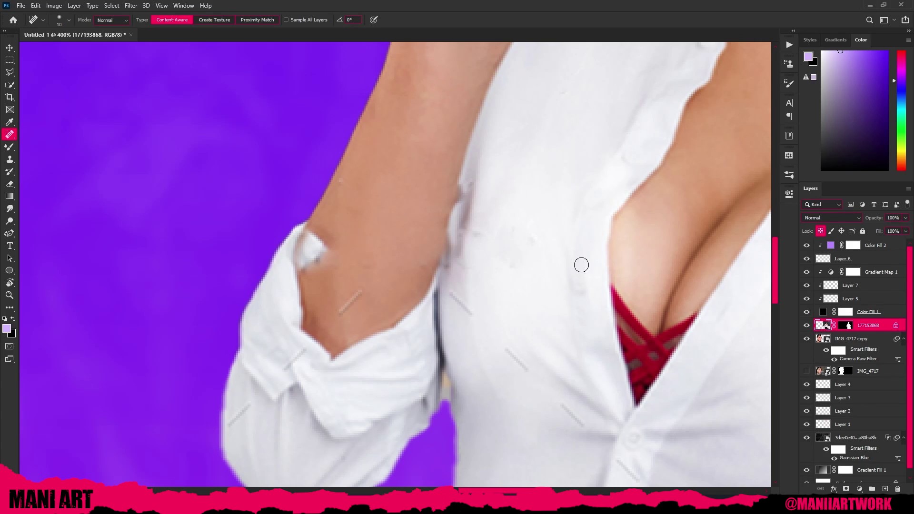
scroll(581, 265, "down", 2)
scroll(435, 209, "up", 2)
left_click(435, 210)
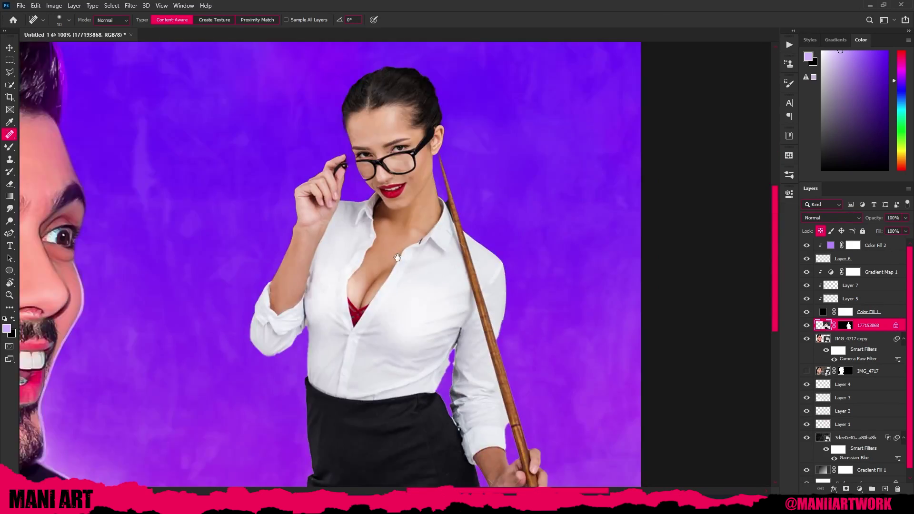
- Bring the teacher's face into view and select her layer mask
left_click_drag(261, 332, 375, 171)
left_click(9, 146)
scroll(340, 242, "up", 1)
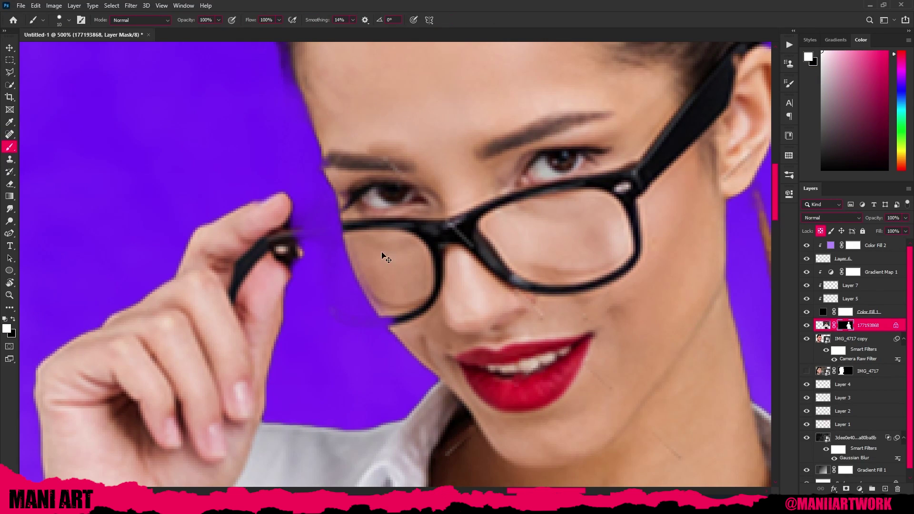
- Hide the fringe beside the teacher's glasses by painting and filling the mask black
key("bracketright")
key("bracketright")
key("bracketright")
left_click_drag(324, 239, 339, 279)
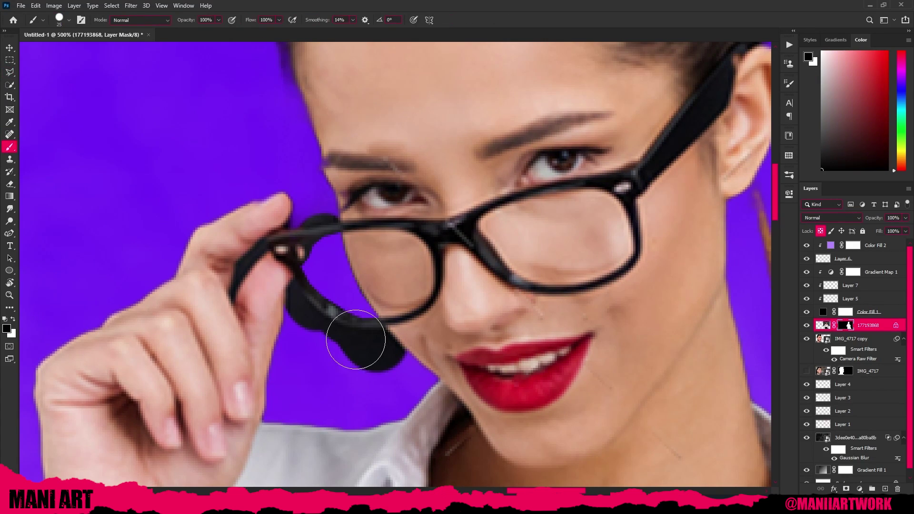
double_click(391, 338)
key("ctrl+Delete")
key("b")
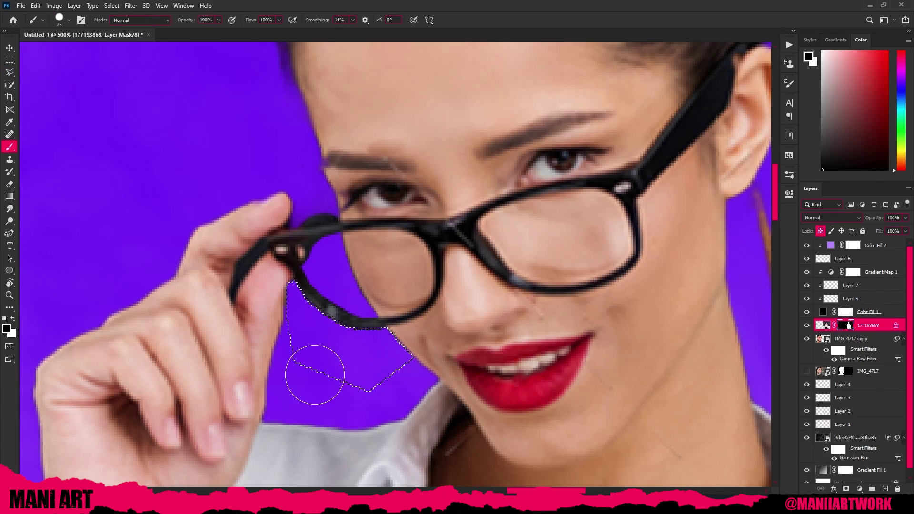
- Spot-heal the watermark off the hand holding the stick, then fit the view
key("ctrl+0")
key("j")
scroll(591, 367, "up", 5)
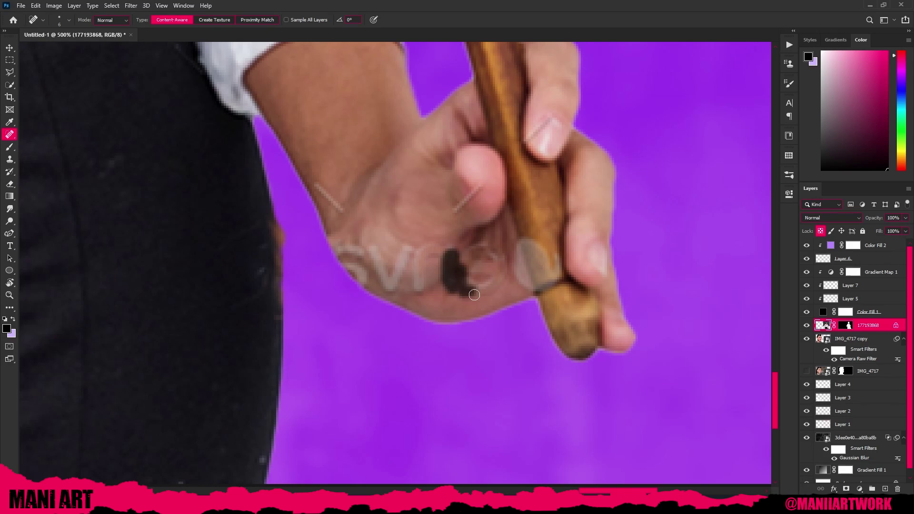
scroll(376, 261, "down", 5)
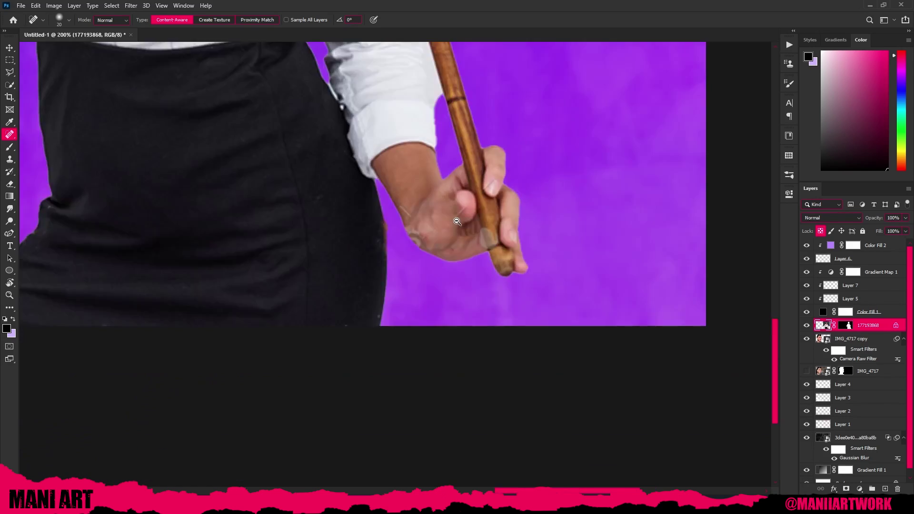
key("ctrl+0")
key("ctrl+t")
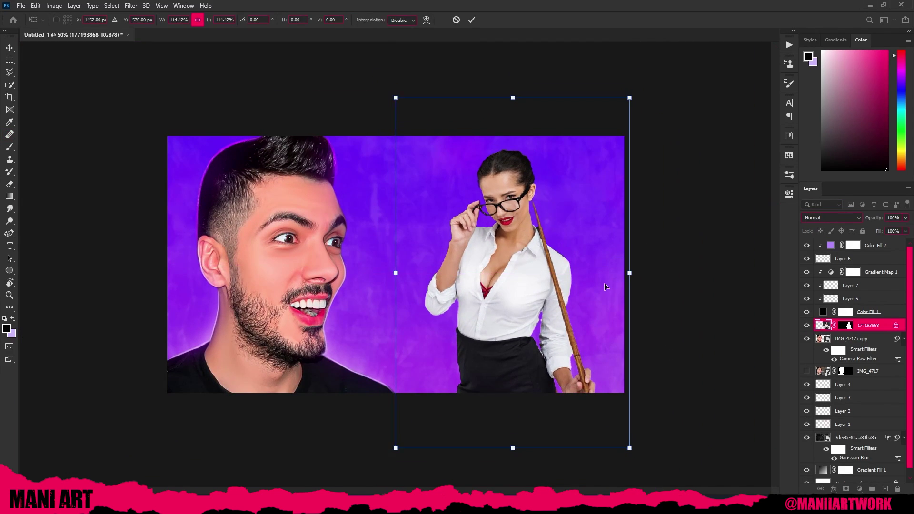
- Place the classroom chalkboard image and soften it with Camera Raw and Gaussian Blur
key("Return")
key("ctrl+shift+a")
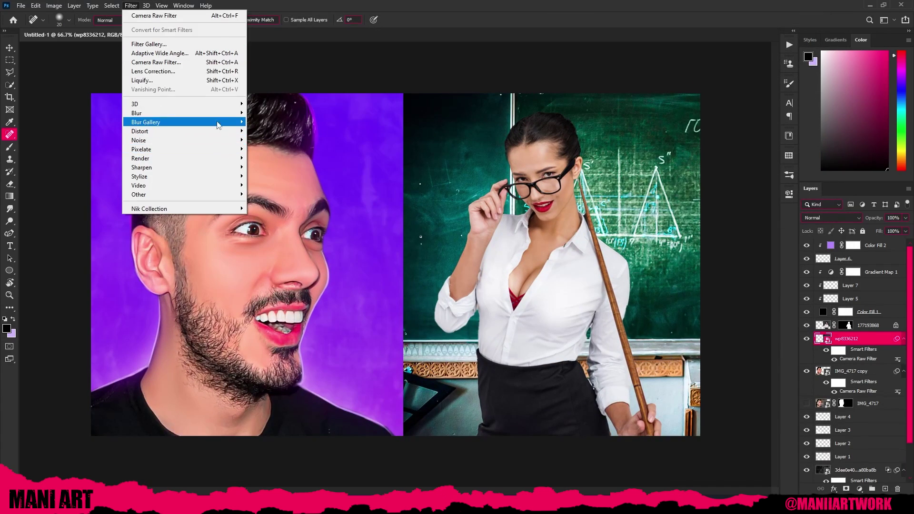
left_click(271, 148)
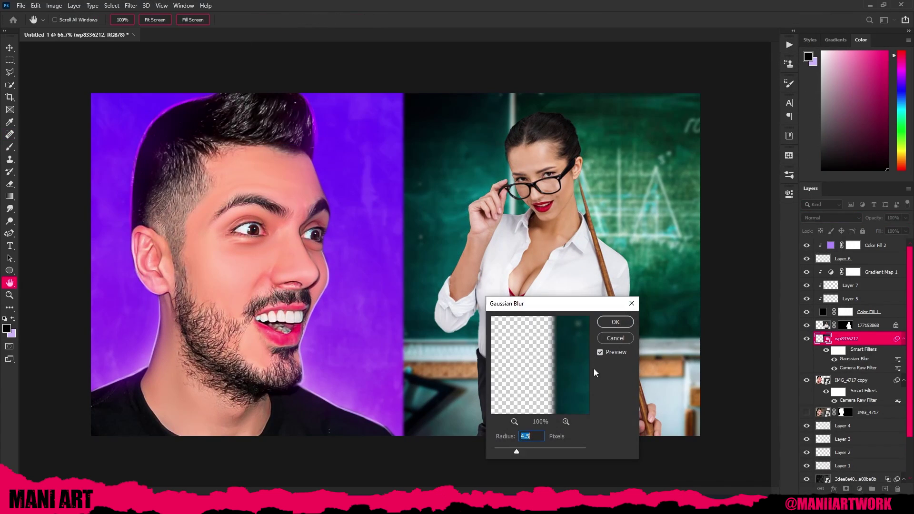
- Refine the teacher's mask: restore the ear edge, hide neck and shirt fringe
left_click(607, 320)
left_click_drag(536, 228, 540, 314)
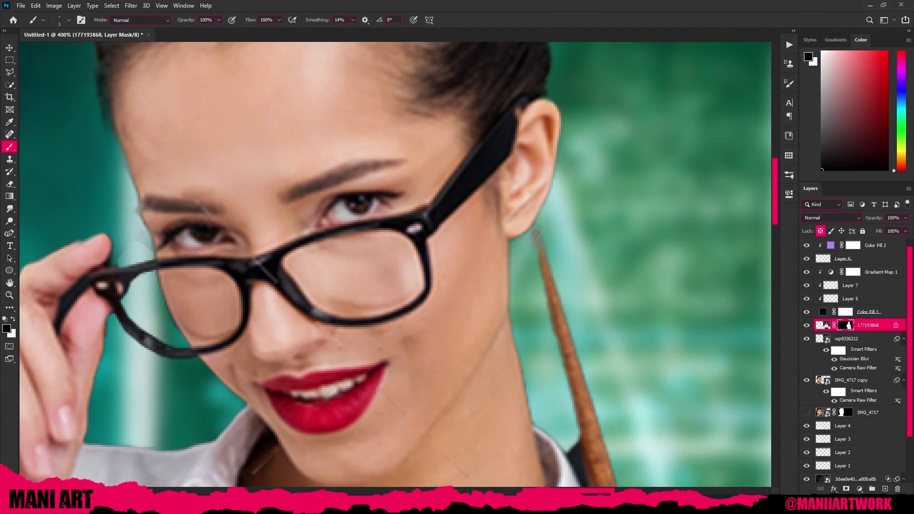
key("x")
left_click_drag(534, 234, 516, 282)
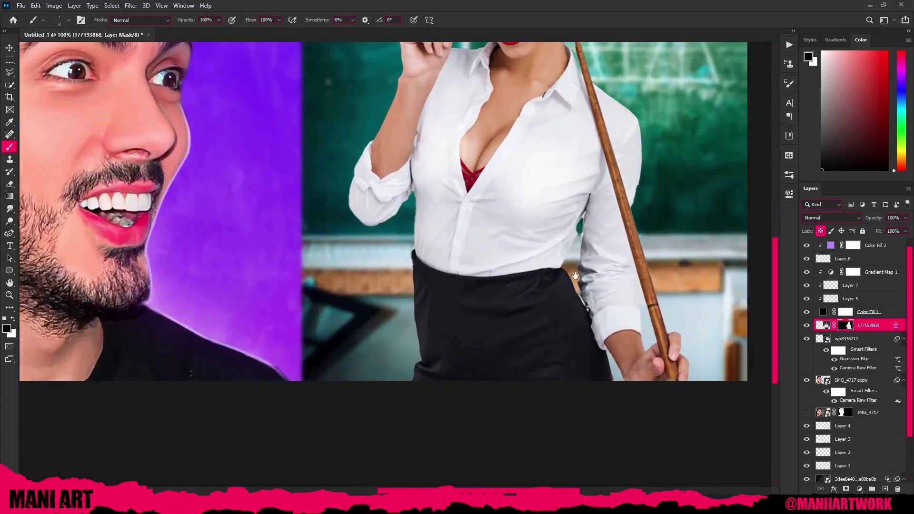
left_click_drag(452, 380, 464, 335)
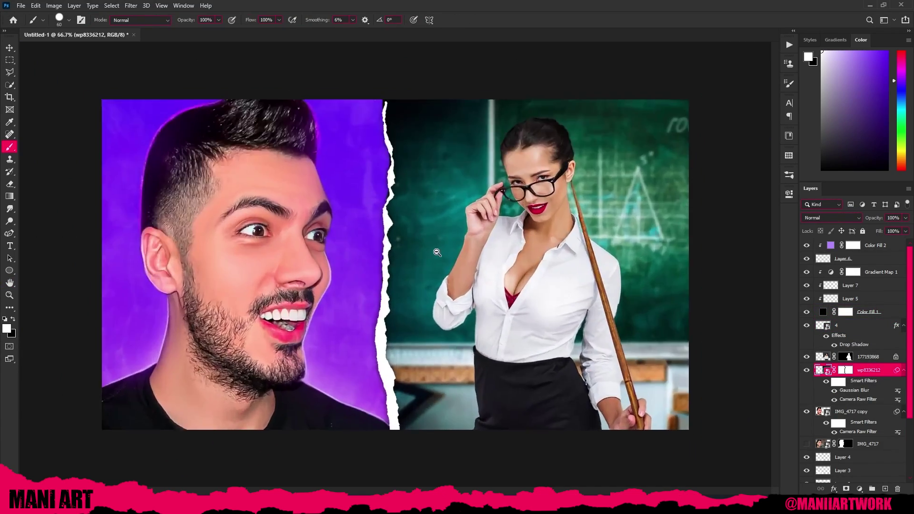
- Re-edit the Gaussian Blur smart filter on the wp8336212 classroom backdrop to adjust its radius
key("v")
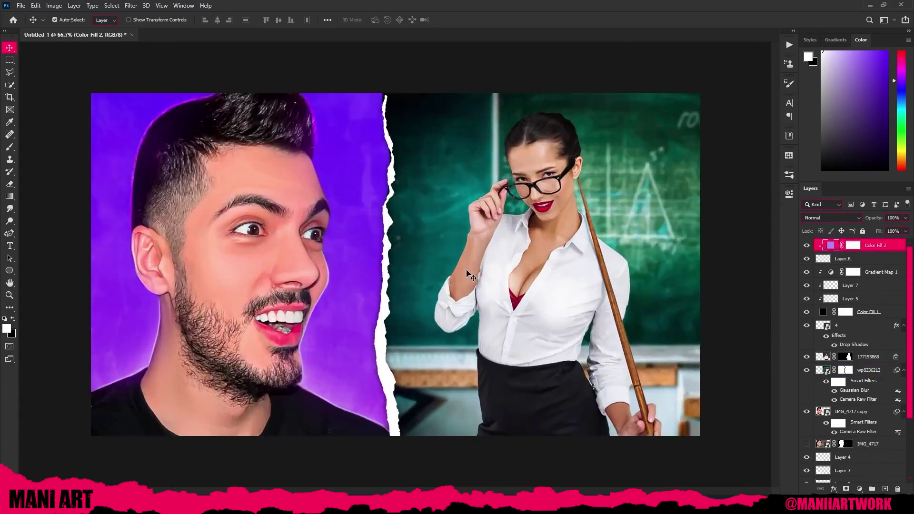
scroll(859, 363, "down", 3)
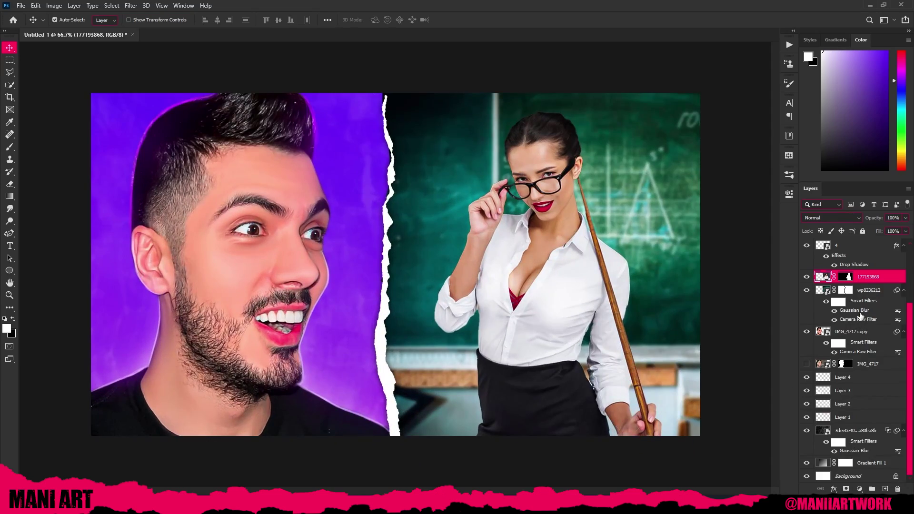
double_click(854, 309)
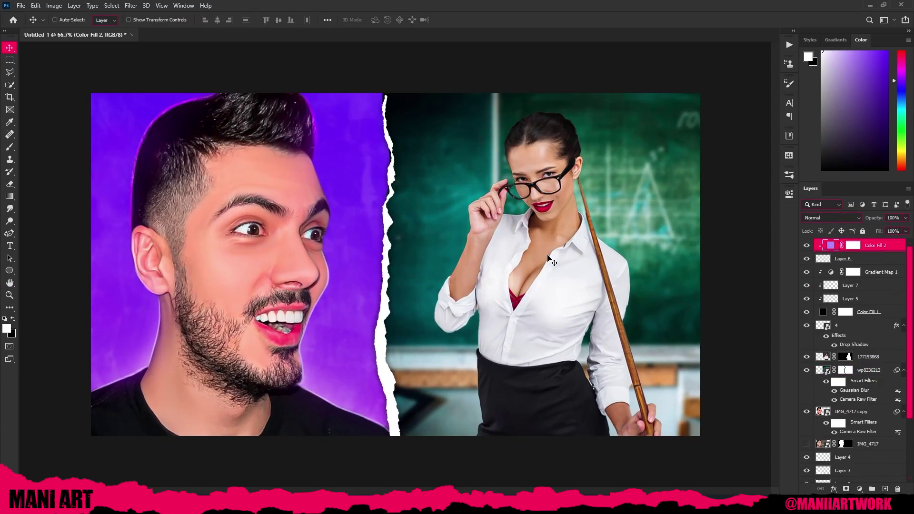
- Stamp the visible composite onto a new merged layer
left_click(842, 417)
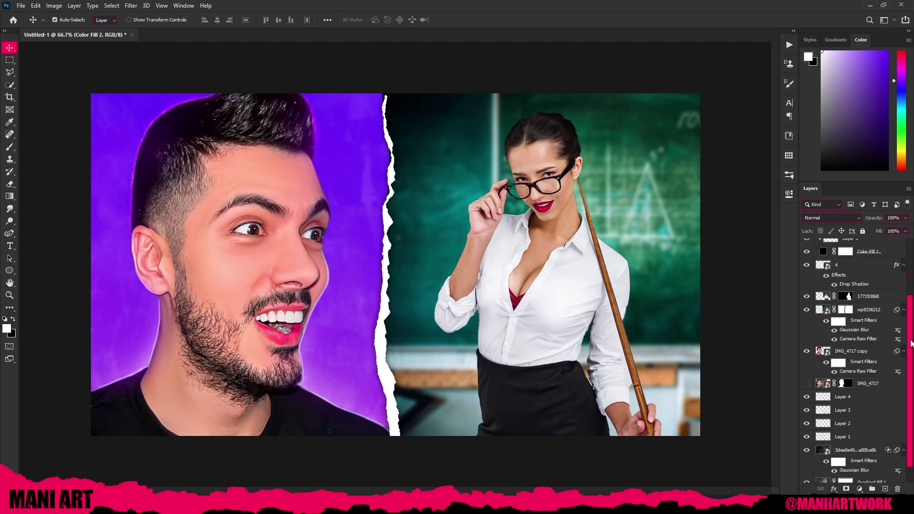
left_click(884, 489)
key("b")
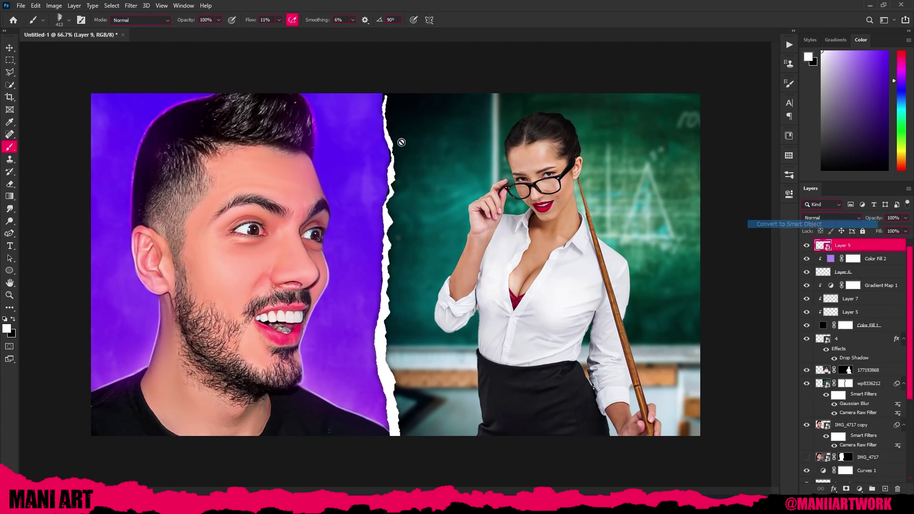
- Grade the merged layer with Camera Raw and add the Color Efex Pro 5 filter
key("ctrl+shift+a")
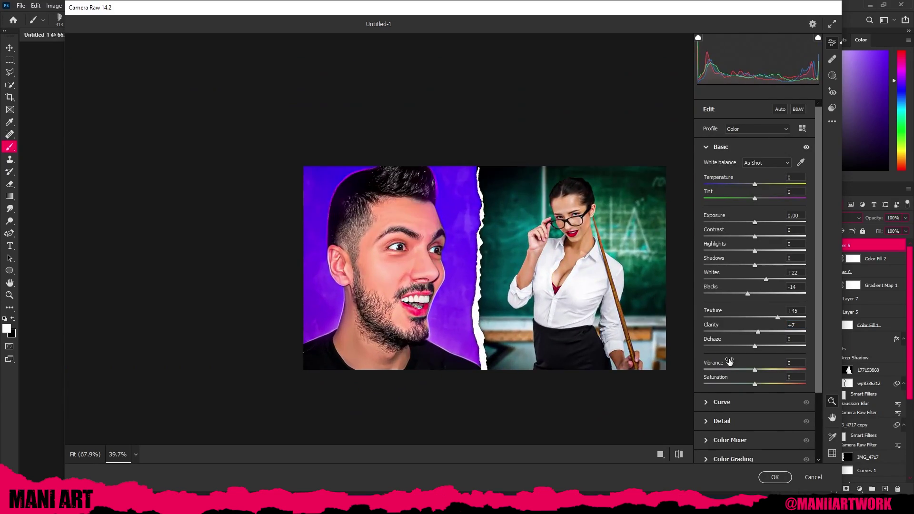
left_click(774, 477)
left_click(141, 5)
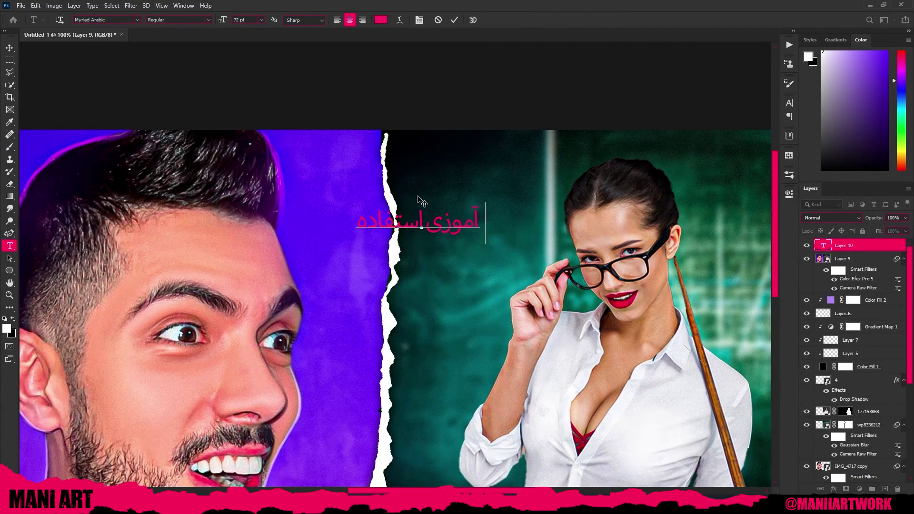
- Set the title text to Fedra Arabic Display and apply a saved style
left_click(137, 19)
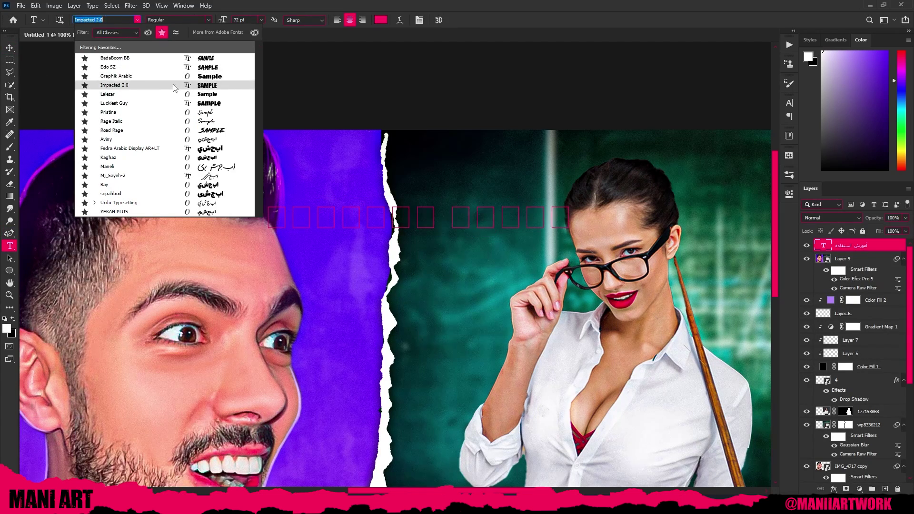
left_click(109, 121)
left_click(809, 39)
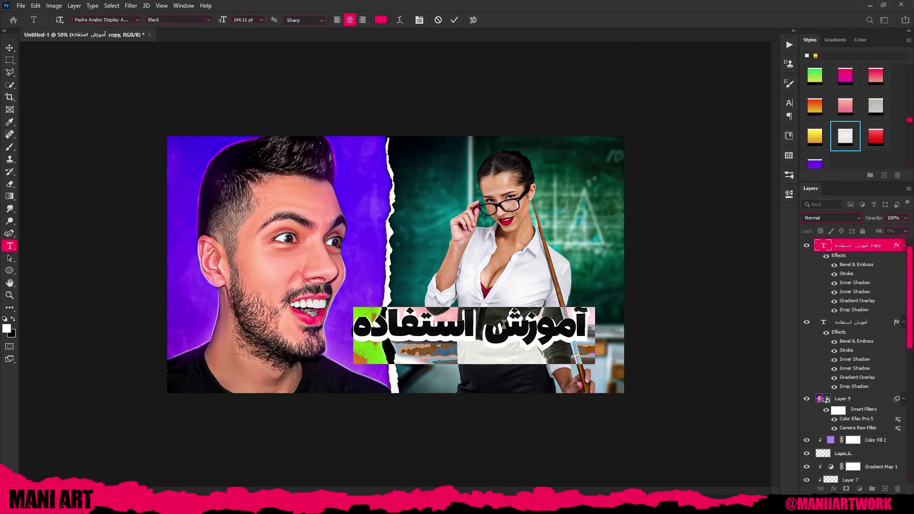
- Shift the bottom title word right and enlarge the top title word
mouse_move(434, 366)
left_mouse_down()
mouse_move(465, 371)
mouse_move(512, 355)
left_mouse_up()
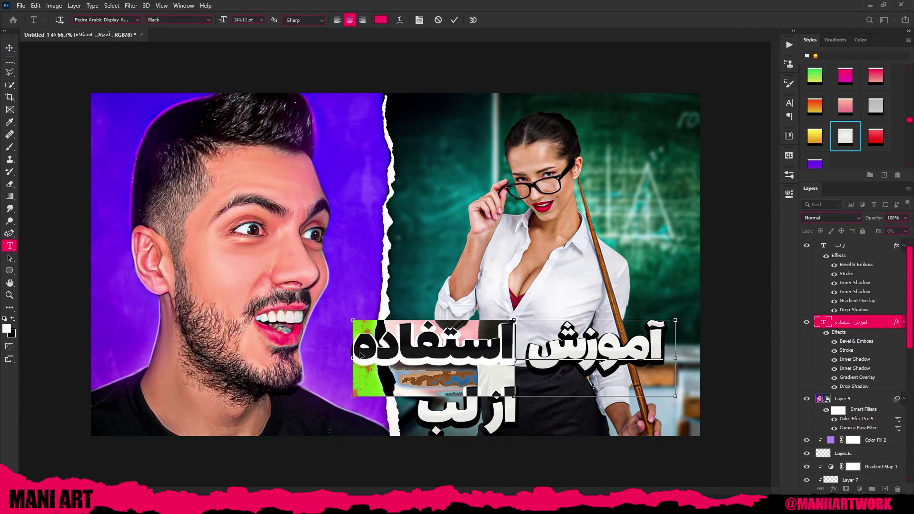
mouse_move(406, 125)
left_mouse_down()
mouse_move(467, 167)
mouse_move(476, 318)
left_mouse_up()
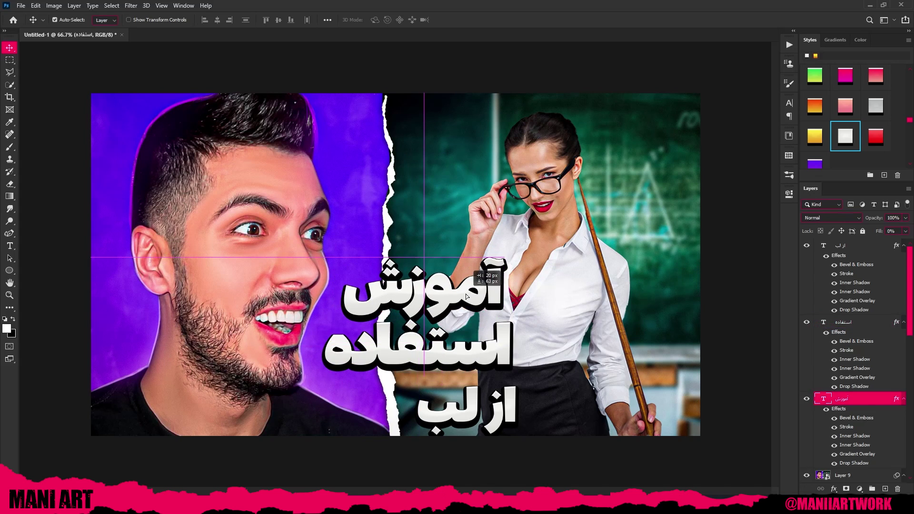
left_click_drag(910, 281, 911, 371)
- Nudge and resize the teacher photo slightly
left_click(868, 384)
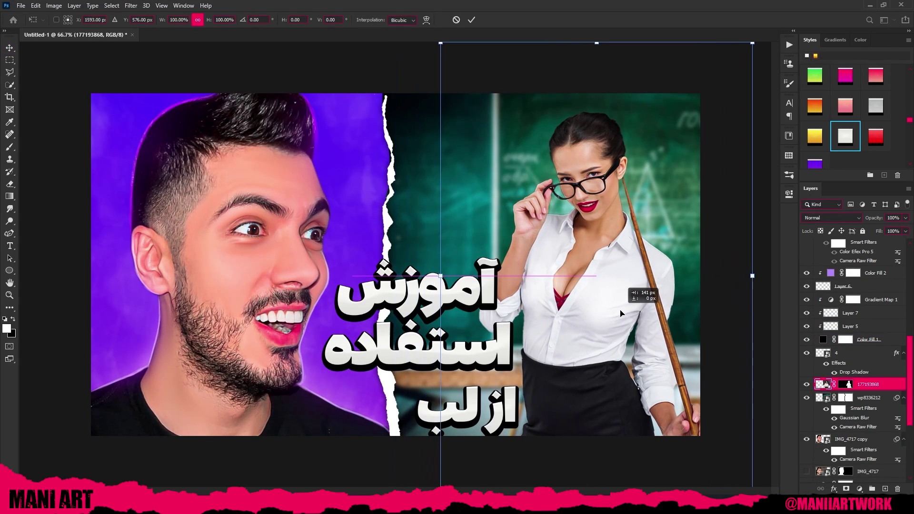
key("ctrl+t")
left_click_drag(755, 276, 767, 279)
key("Return")
- Restack the three title lines with آموزش on top and move the combined title lower
left_click_drag(475, 290, 475, 138)
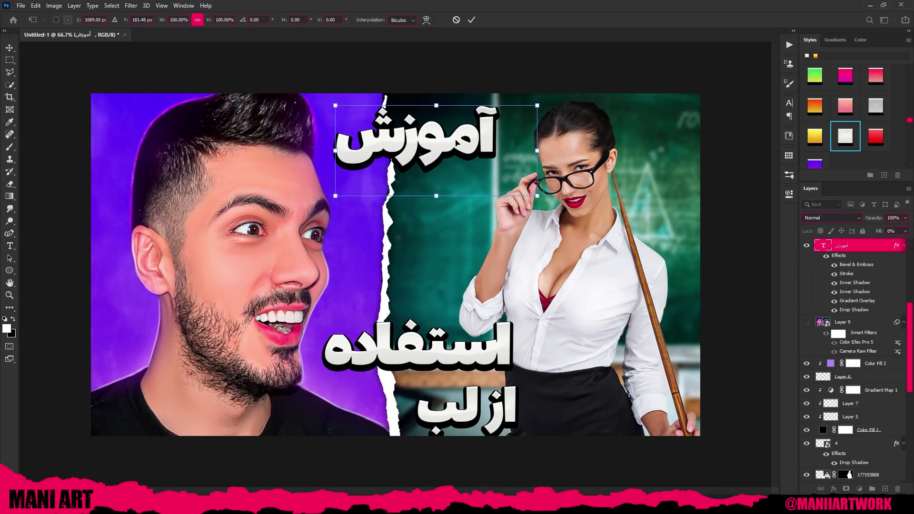
left_click_drag(476, 343, 476, 192)
key("ctrl+minus")
left_click_drag(448, 372, 448, 235)
left_click(847, 399, "shift")
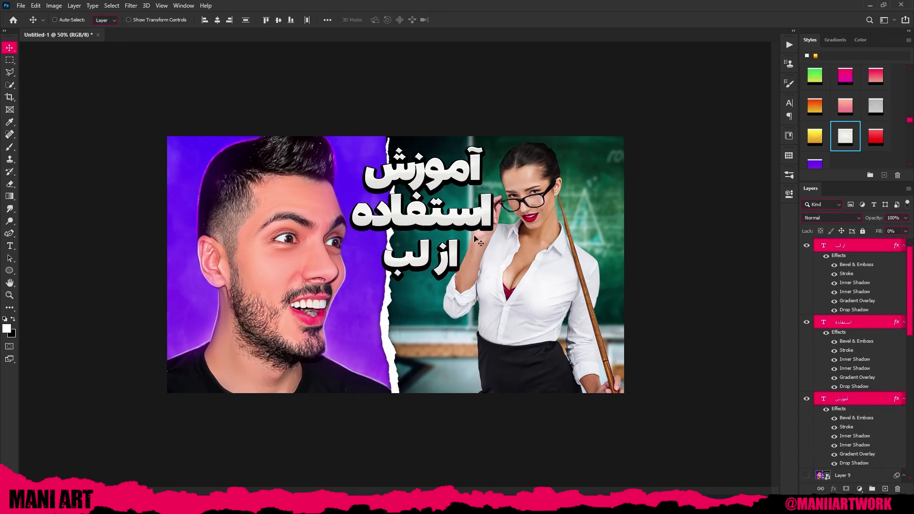
key("ctrl+t")
mouse_move(443, 202)
left_mouse_down()
mouse_move(447, 298)
mouse_move(458, 204)
mouse_move(457, 308)
mouse_move(519, 333)
mouse_move(428, 324)
mouse_move(361, 333)
left_mouse_up()
key("Return")
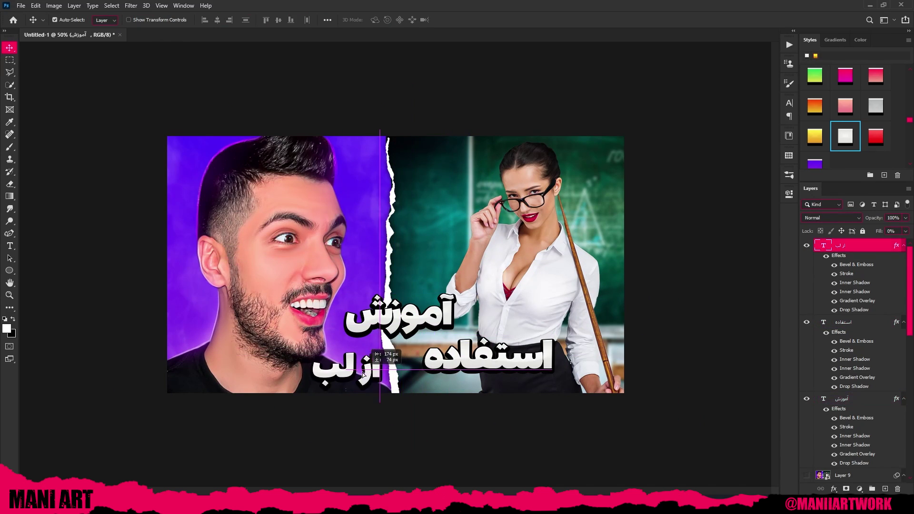
- Rearrange the title lines and finish editing the last line with dots
key("ctrl+plus")
key("ctrl+plus")
mouse_move(476, 333)
left_mouse_down()
mouse_move(504, 334)
mouse_move(550, 358)
left_mouse_up()
key("ctrl+minus")
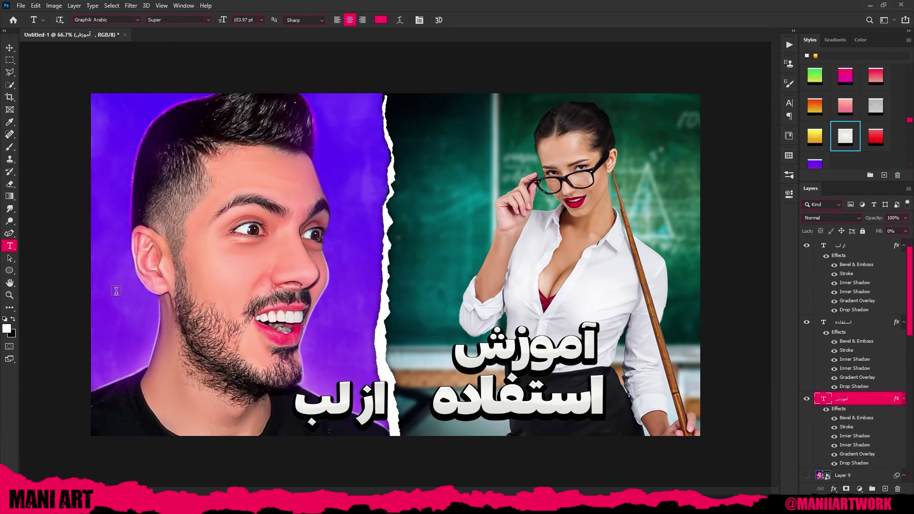
left_click(10, 48)
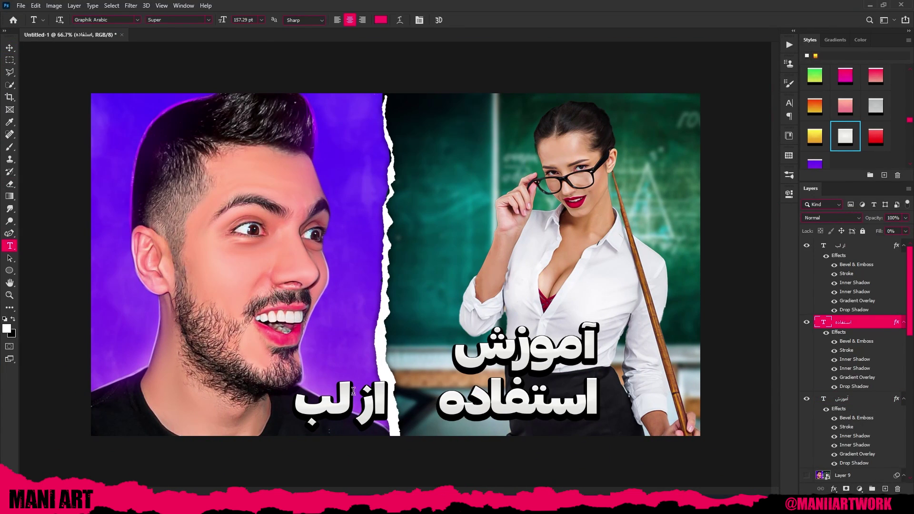
key("ctrl+minus")
key("ctrl+minus")
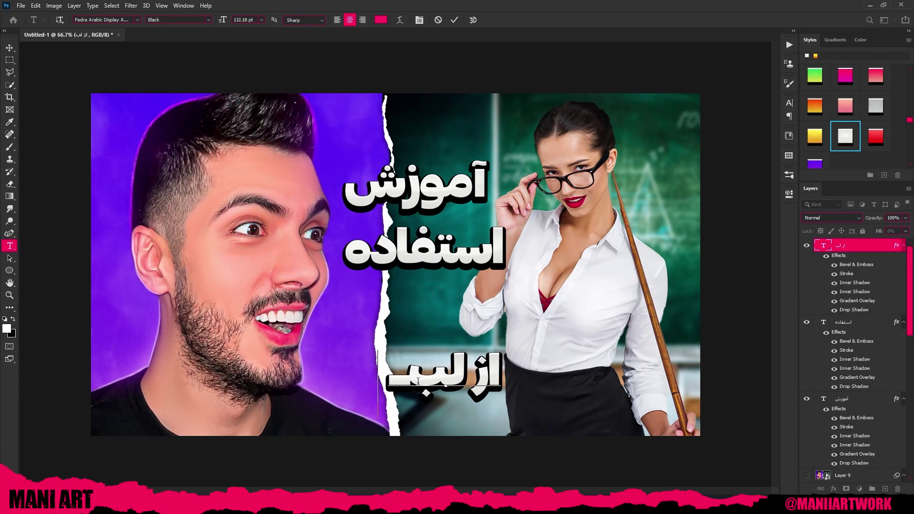
key("ctrl+Return")
key("v")
- Stack آموزش, استفاده and the last line tightly beneath each other
key("ctrl+Return")
key("v")
left_click_drag(442, 378, 415, 292)
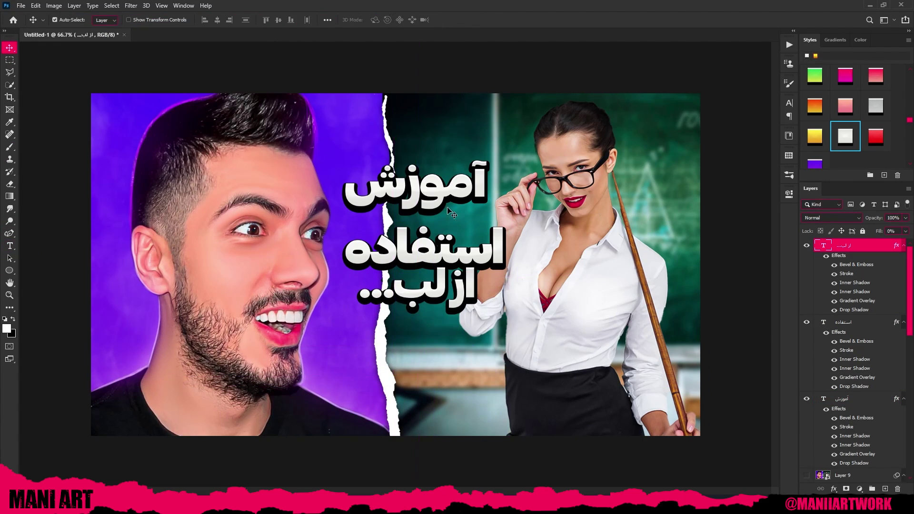
left_click_drag(414, 187, 418, 128)
left_click_drag(466, 262, 466, 189)
key("ctrl+t")
mouse_move(466, 298)
left_mouse_down()
mouse_move(466, 240)
mouse_move(460, 380)
left_mouse_up()
key("Return")
- Cancel the group transform, undo the teacher photo shift, and check the layout zoomed out
left_click(842, 399, "shift")
key("ctrl+t")
key("Escape")
key("ctrl+z")
key("ctrl+z")
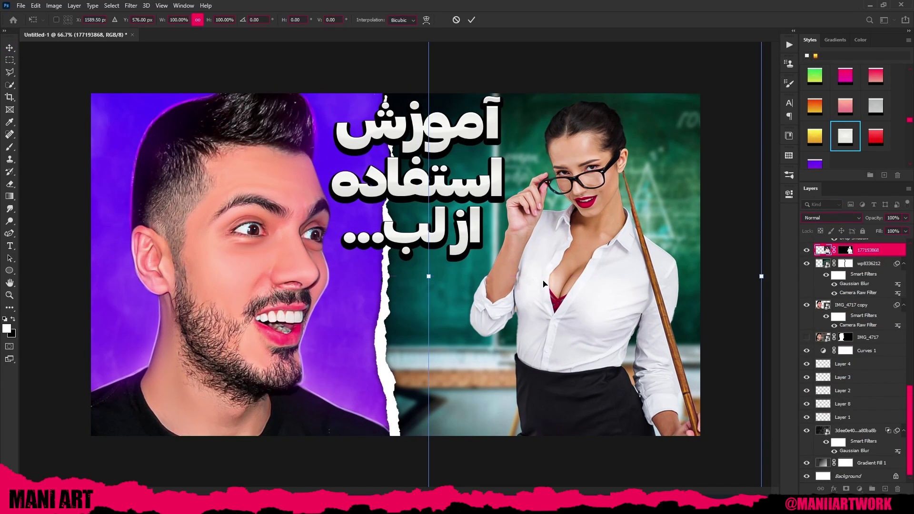
key("ctrl+z")
key("ctrl+minus")
key("ctrl+plus")
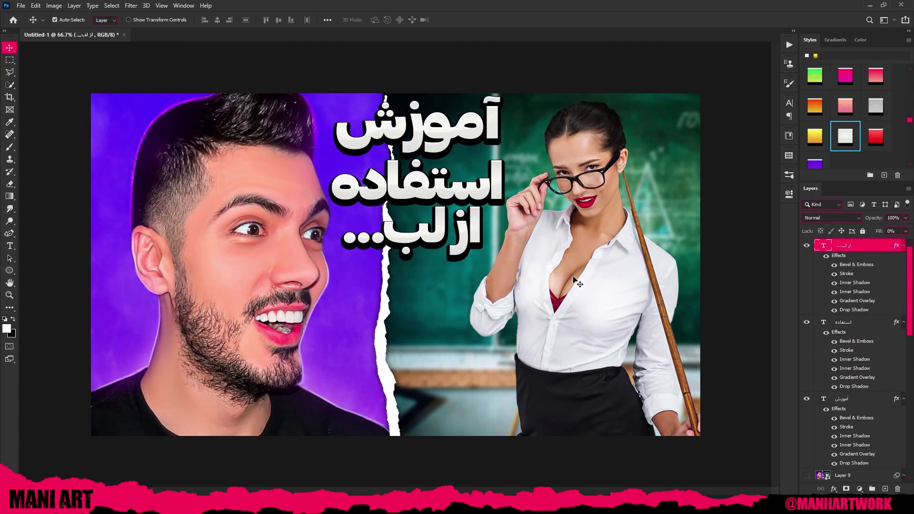
key("ctrl+minus")
key("ctrl+n")
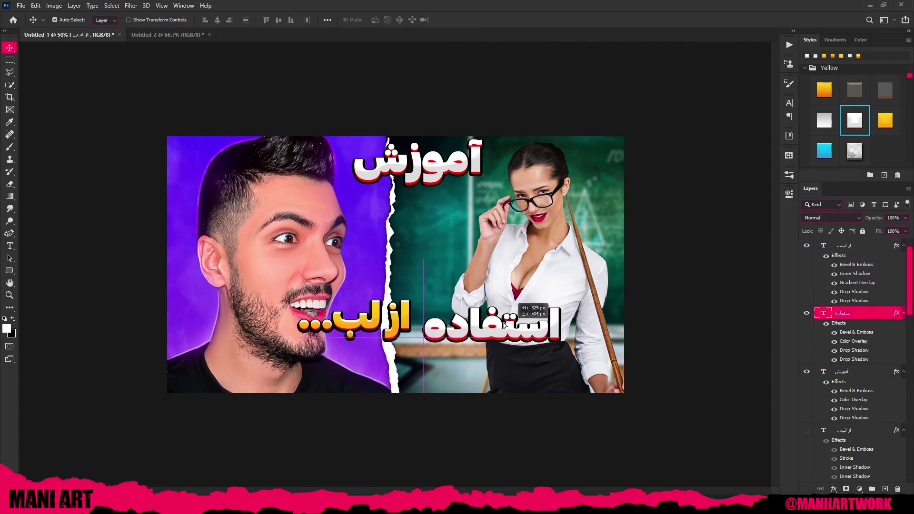
- Restack the title lines at top centre, tilting about 2.6° and scaling to 95%
left_click_drag(505, 325, 498, 362)
left_click_drag(419, 165, 434, 303)
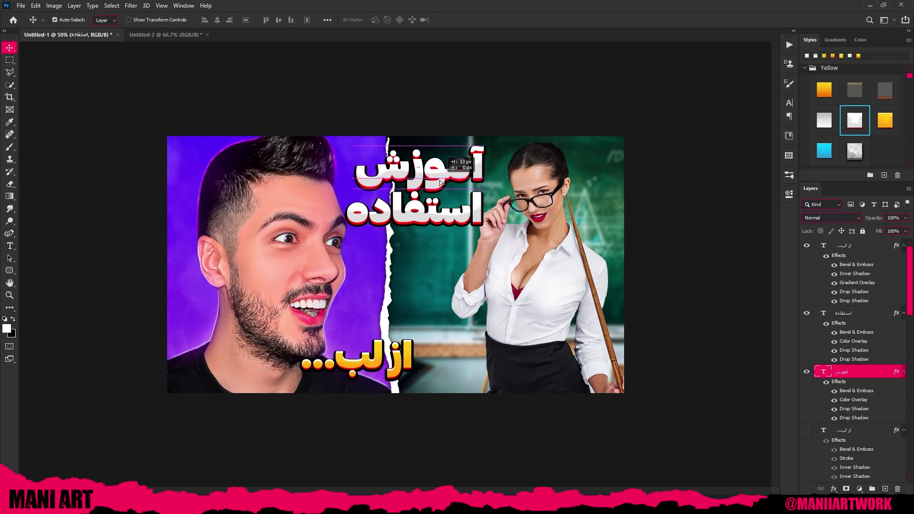
left_click_drag(389, 358, 441, 243)
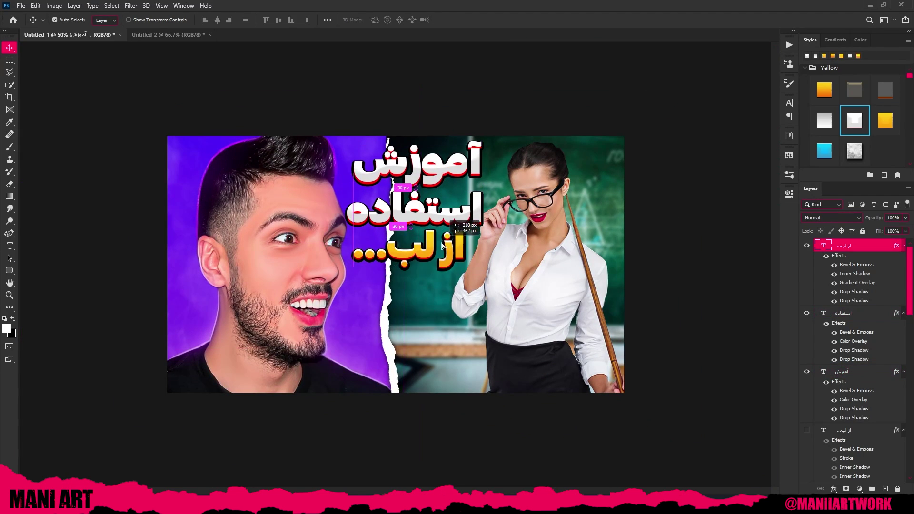
key("ctrl+plus")
key("ctrl+t")
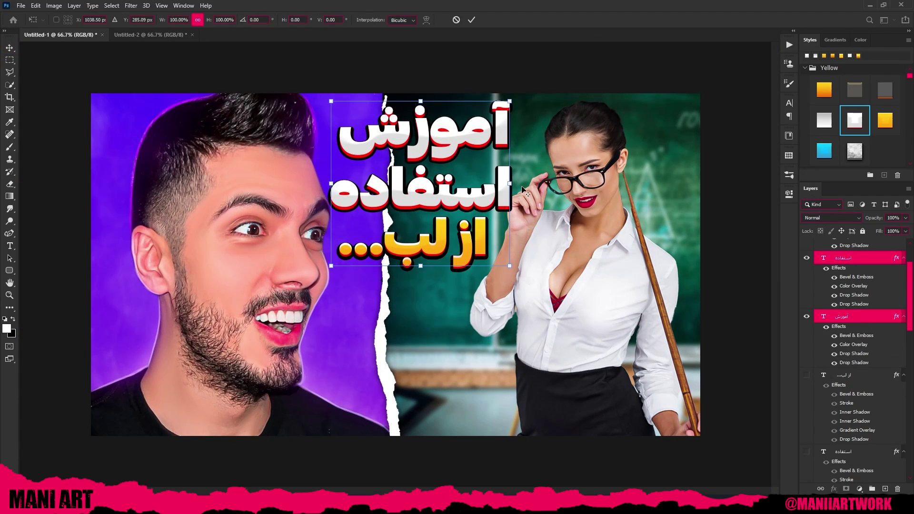
left_click_drag(522, 189, 471, 216)
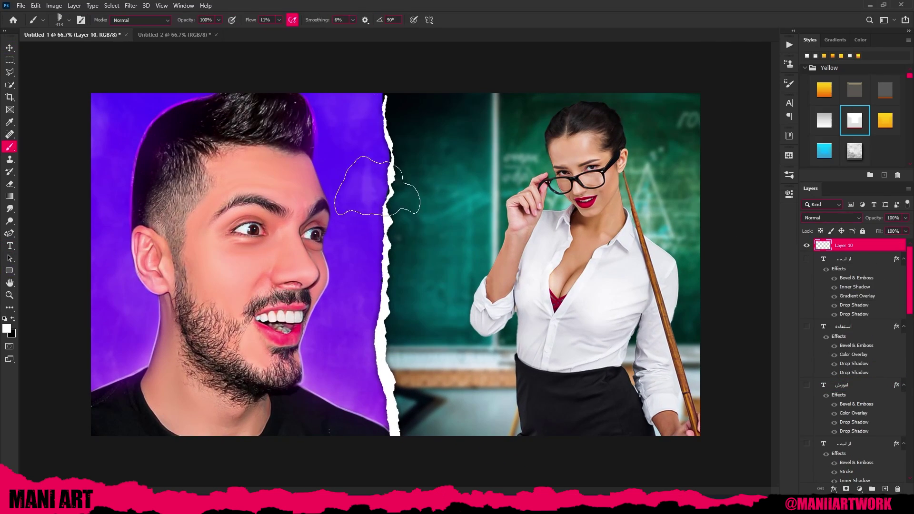
- Try the speech-bubble brushes, stamping a Sampled Brush 13 bubble left of the teacher
scroll(543, 352, "down", 3)
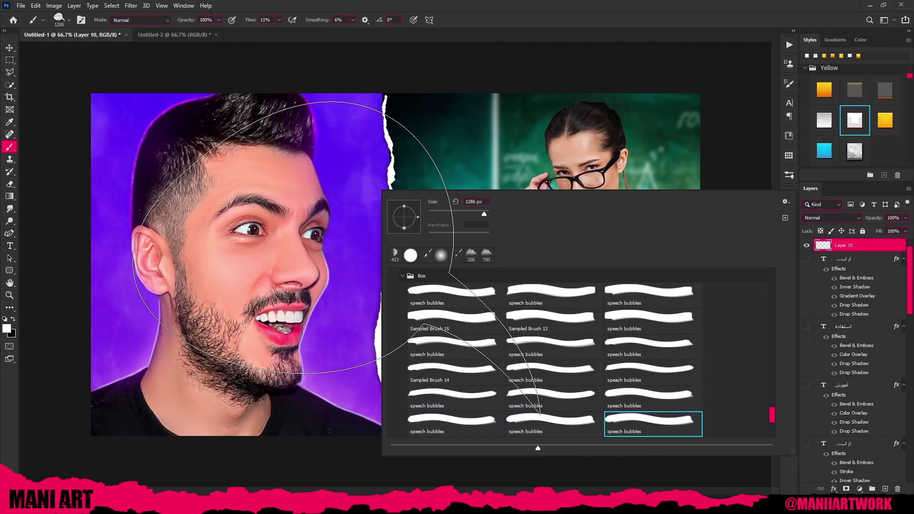
left_click(456, 410)
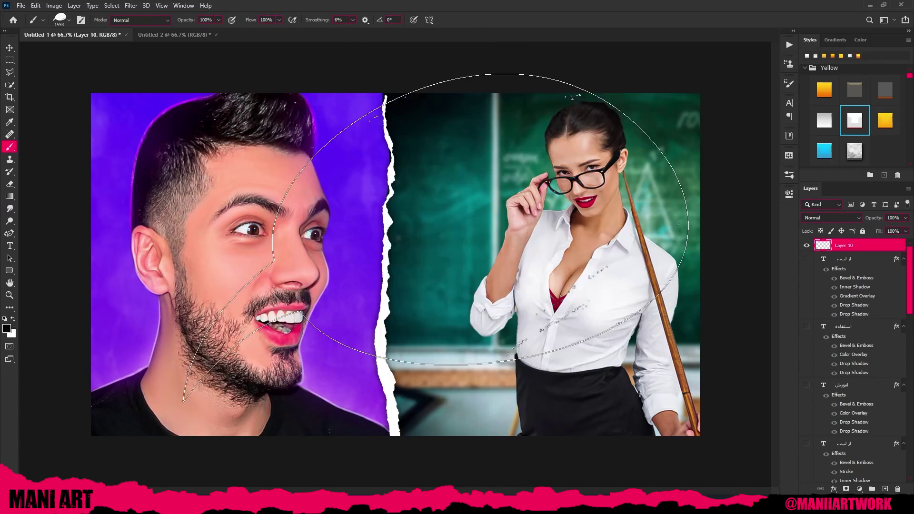
left_click(402, 218)
key("ctrl+z")
right_click(399, 320)
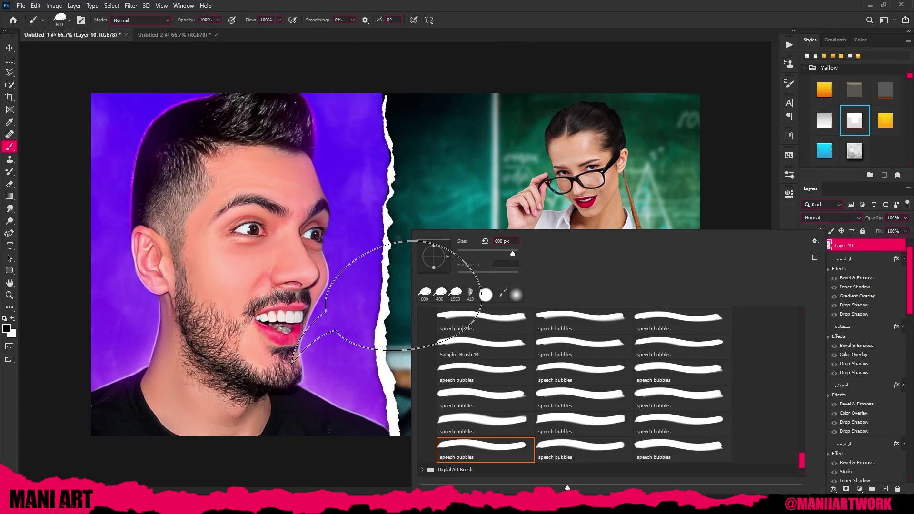
left_click(584, 320)
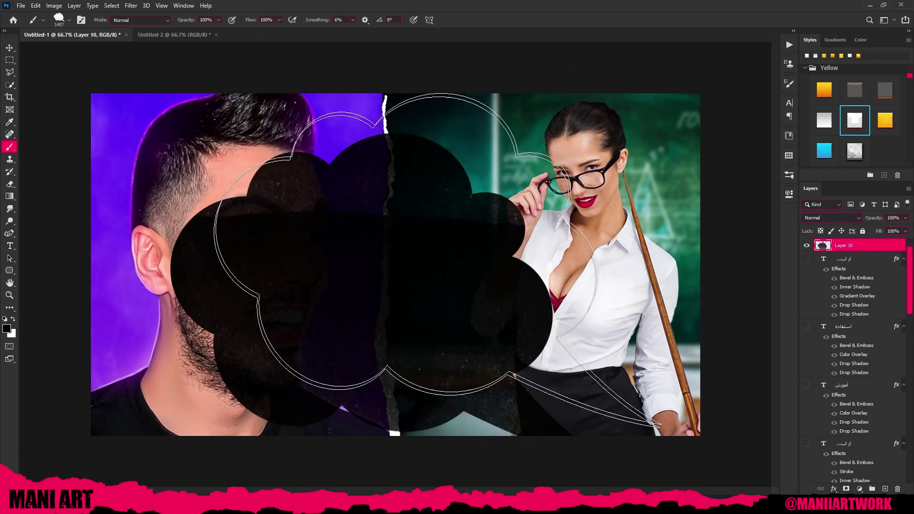
left_click(443, 226)
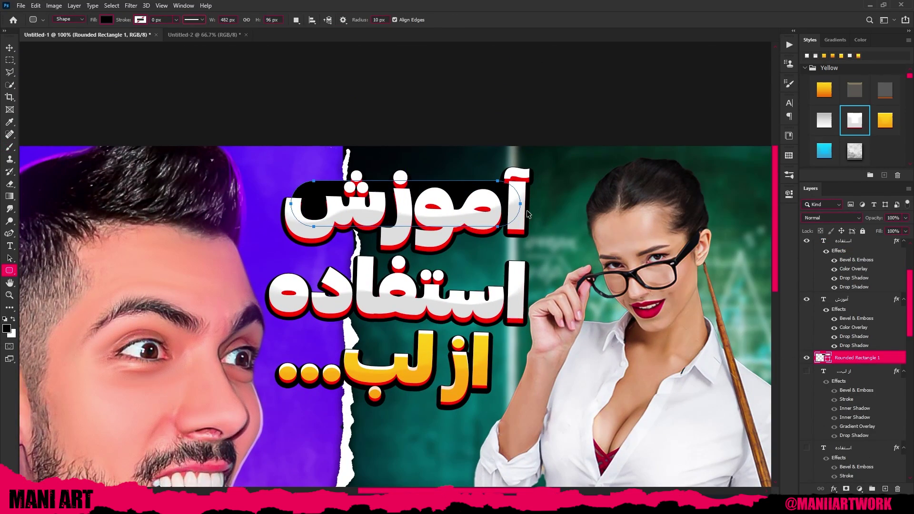
- Duplicate the rounded bar behind استفاده and resize it to fit the line
key("ctrl+alt+t")
left_click_drag(431, 178, 419, 259)
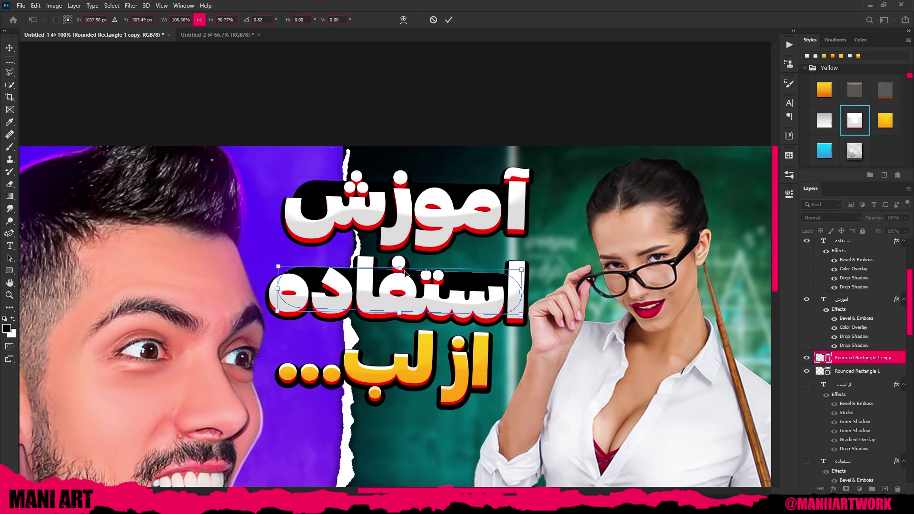
left_click_drag(433, 346, 492, 347)
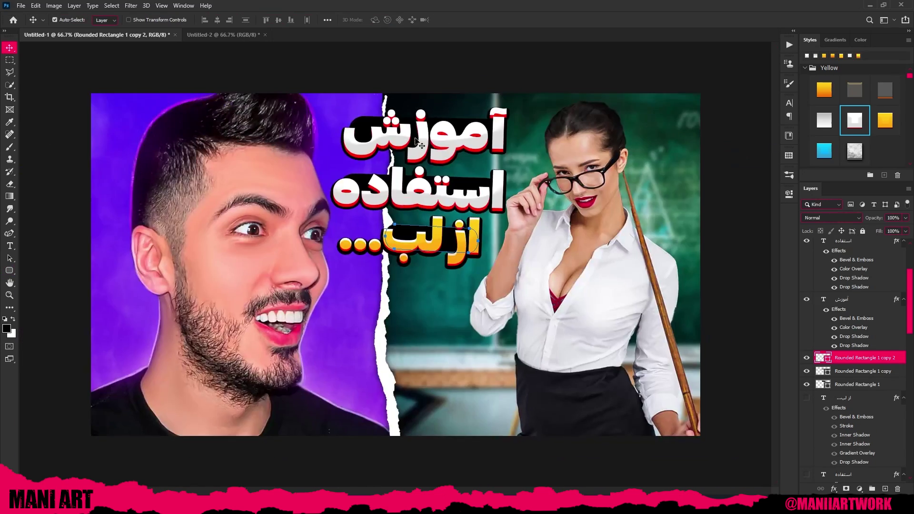
scroll(907, 341, "down", 5)
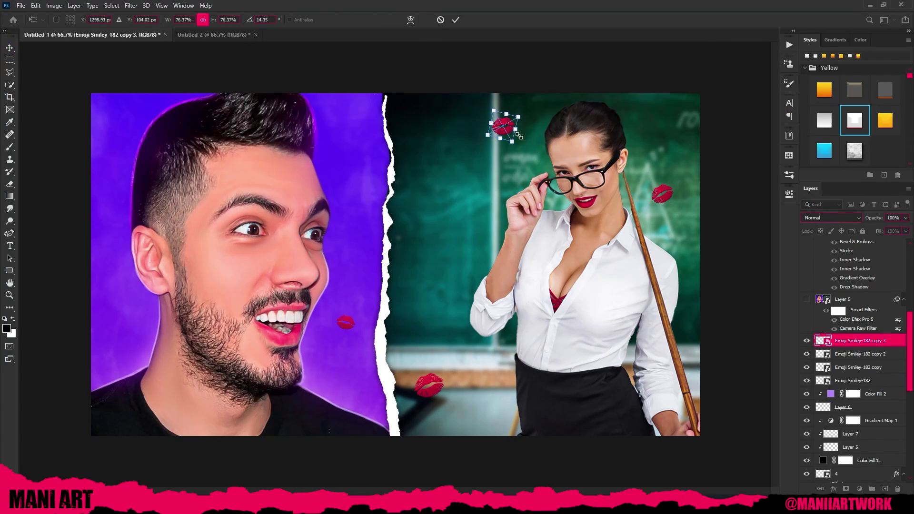
- Duplicate the lips sticker three times, placing copies at top, upper left and lower right
key("Return")
left_click_drag(504, 126, 568, 146)
key("ctrl+alt+t")
left_click_drag(120, 290, 122, 175)
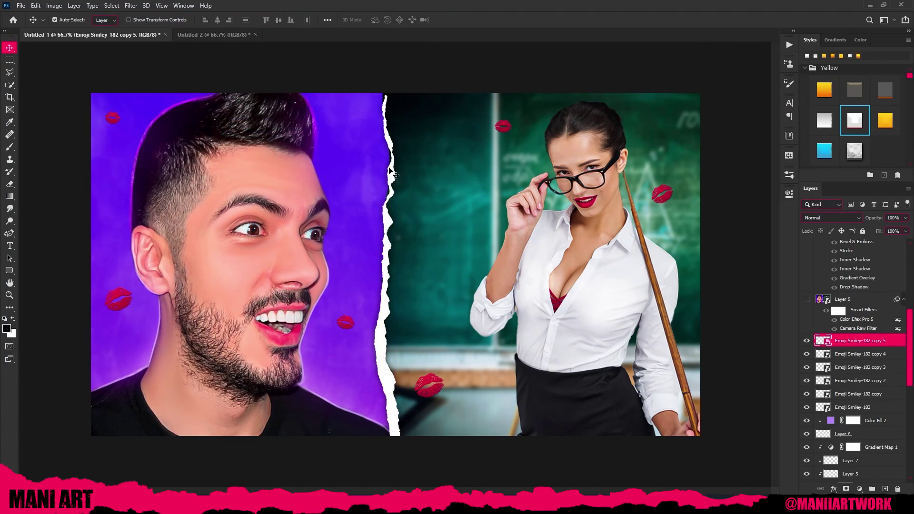
key("ctrl+alt+t")
left_click_drag(367, 272, 724, 436)
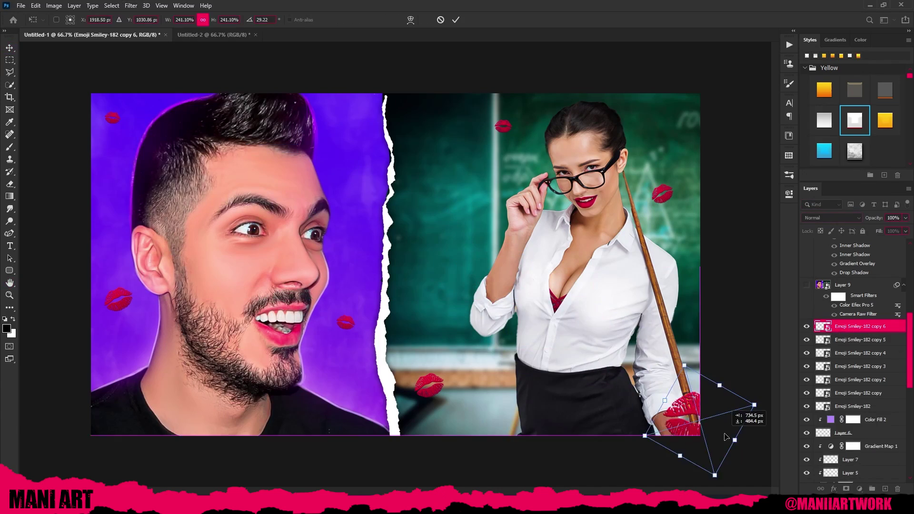